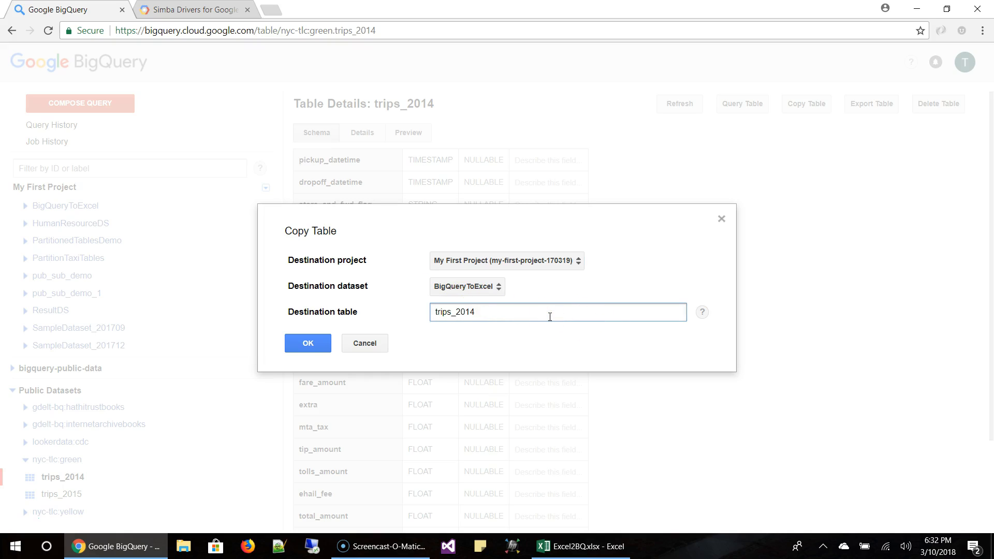
- Confirm the trips_2014 copy into BigQueryToExcel and select the public trips_2015 table
click(307, 342)
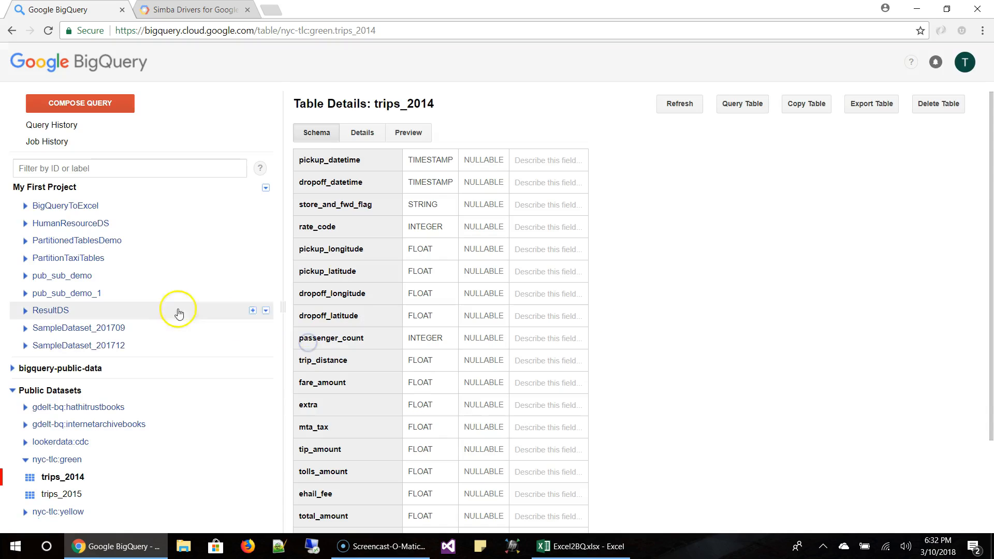
click(67, 494)
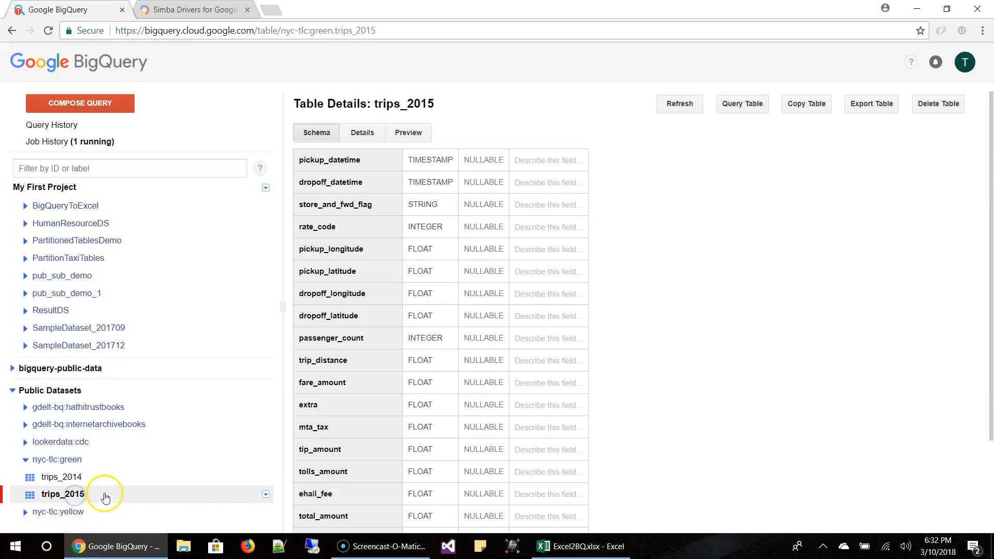
click(266, 495)
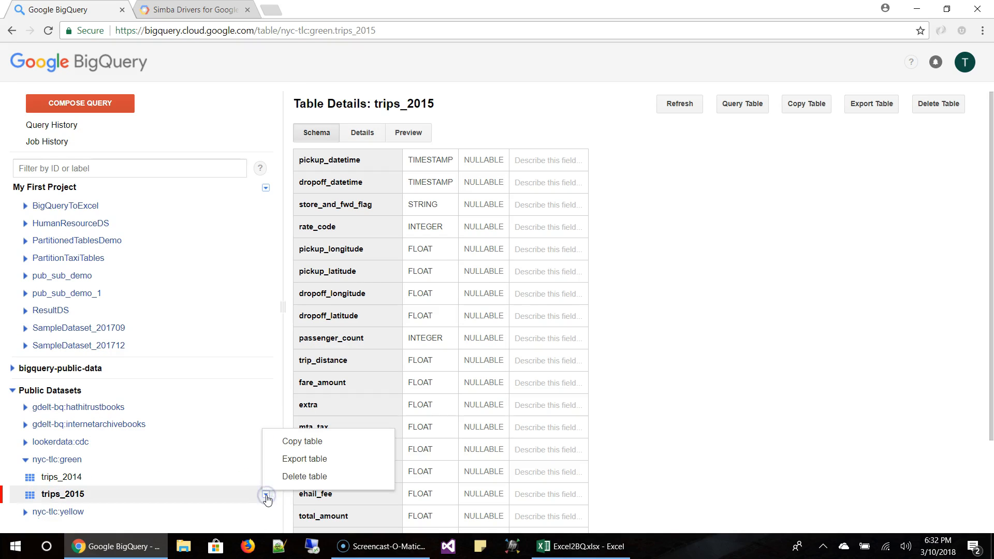
- Copy trips_2015 to My First Project's BigQueryToExcel dataset, named trips_2015 without the _copy suffix
click(290, 445)
click(455, 259)
click(477, 385)
click(466, 286)
click(465, 287)
double_click(508, 315)
click(478, 311)
drag(477, 311, 576, 317)
key(BackSpace)
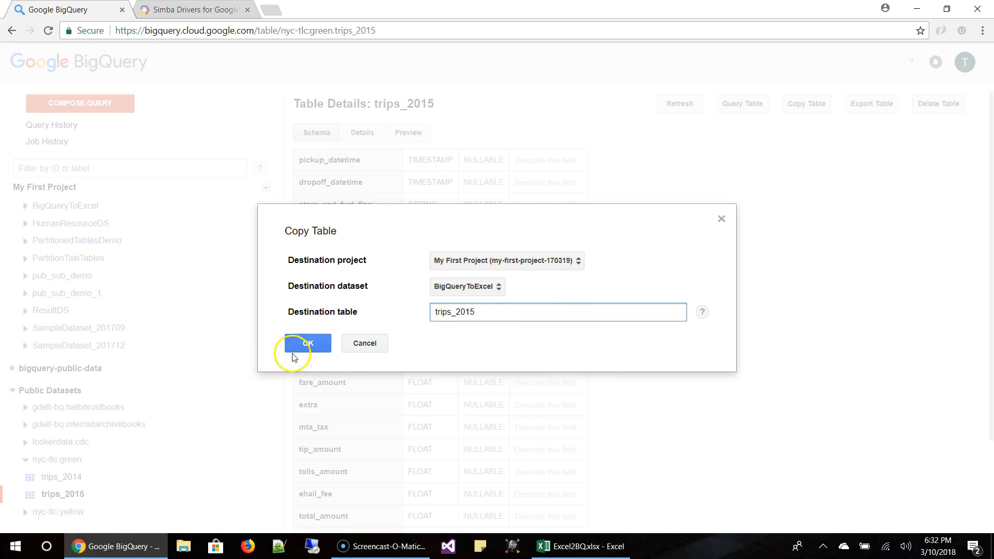
click(308, 343)
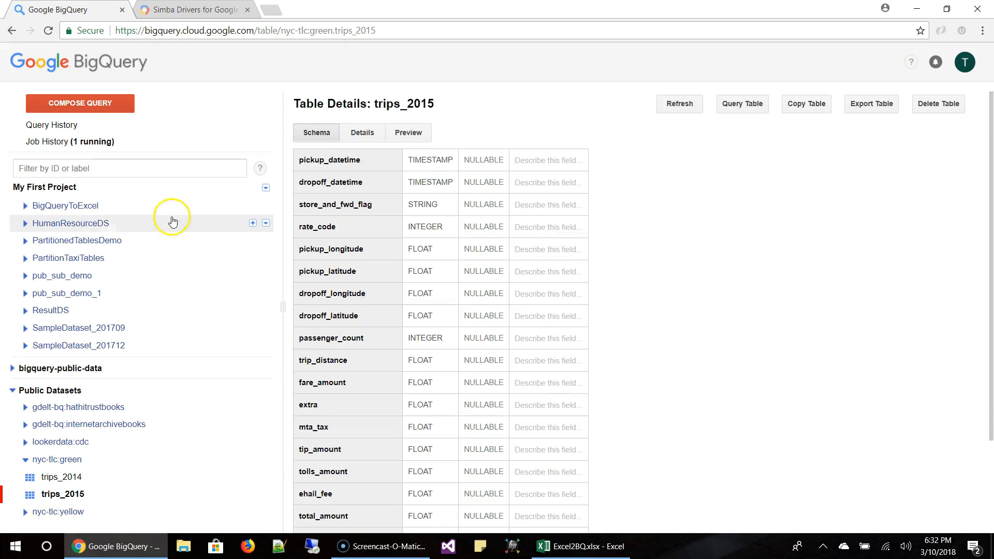
- Check the copied trips_2014 details: 15,836,973 rows and 2.27 GB
click(92, 206)
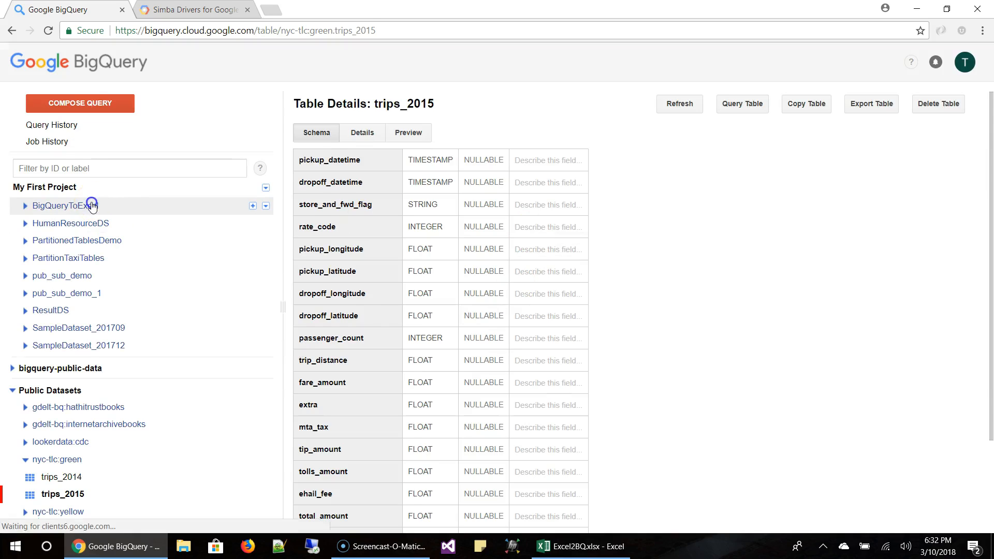
click(75, 224)
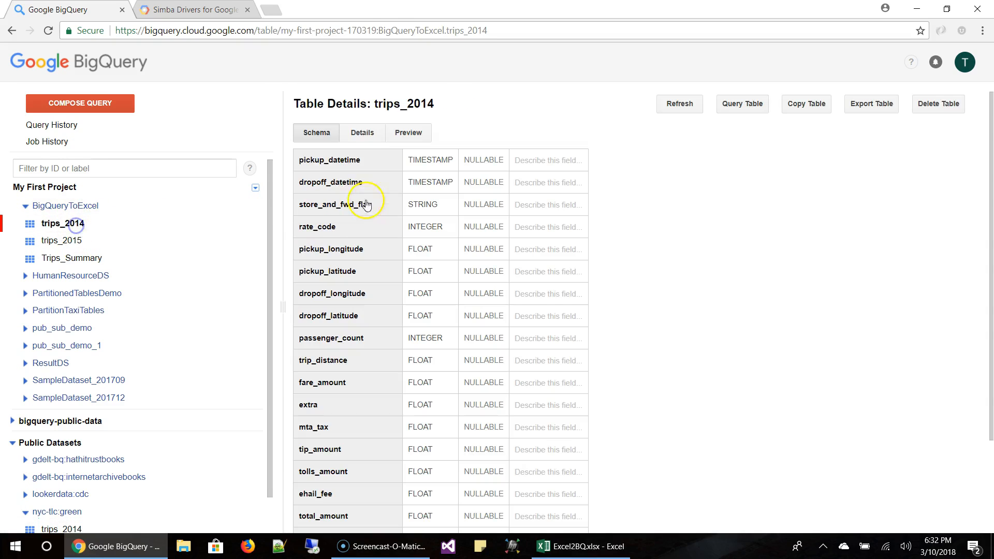
click(362, 133)
drag(371, 297, 453, 306)
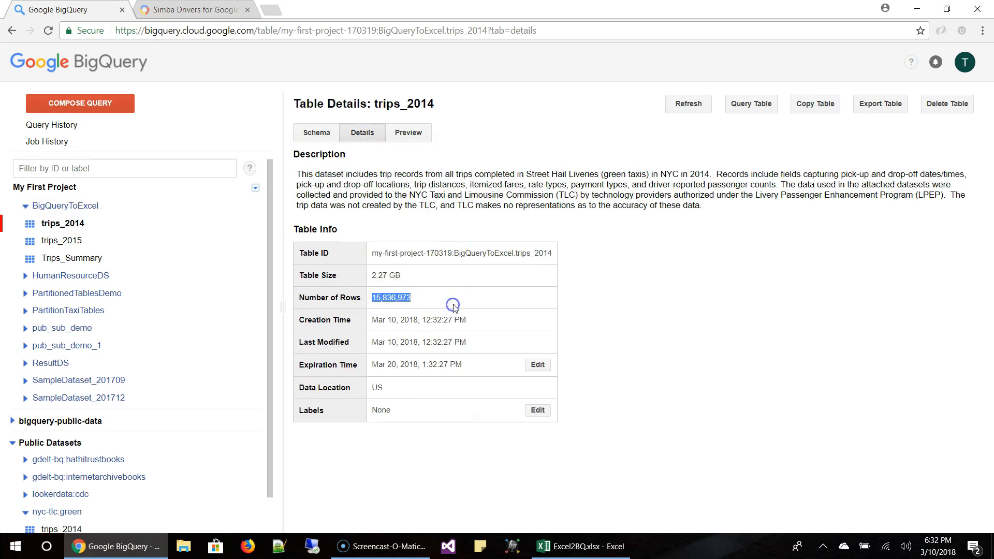
drag(372, 275, 432, 280)
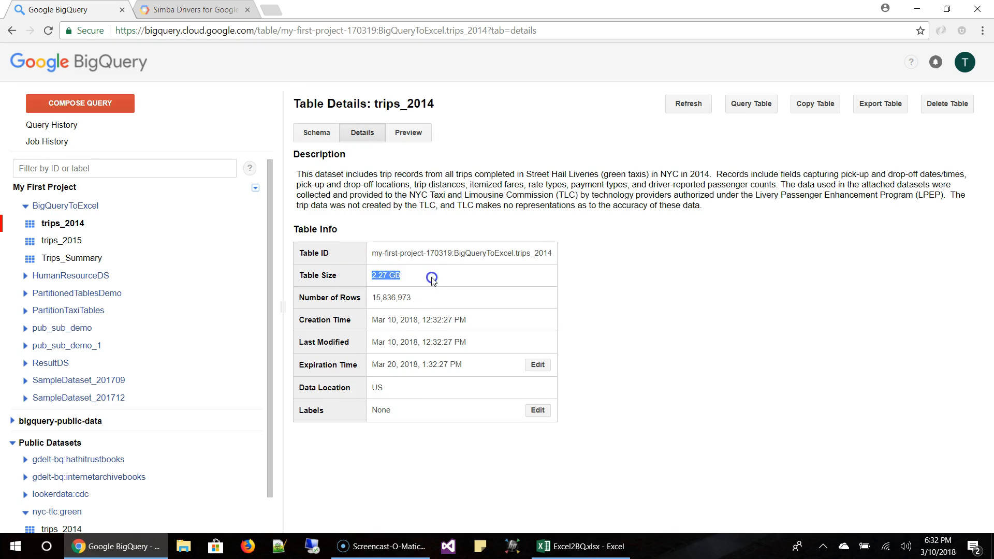
- Check the copied trips_2015 details showing 9,896,012 rows
click(76, 241)
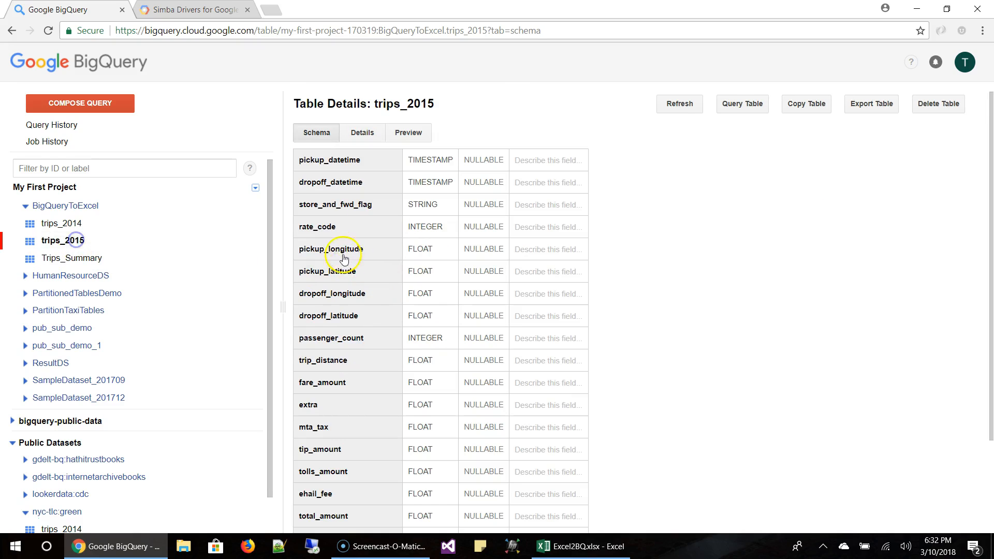
click(367, 132)
drag(372, 299, 424, 299)
click(424, 299)
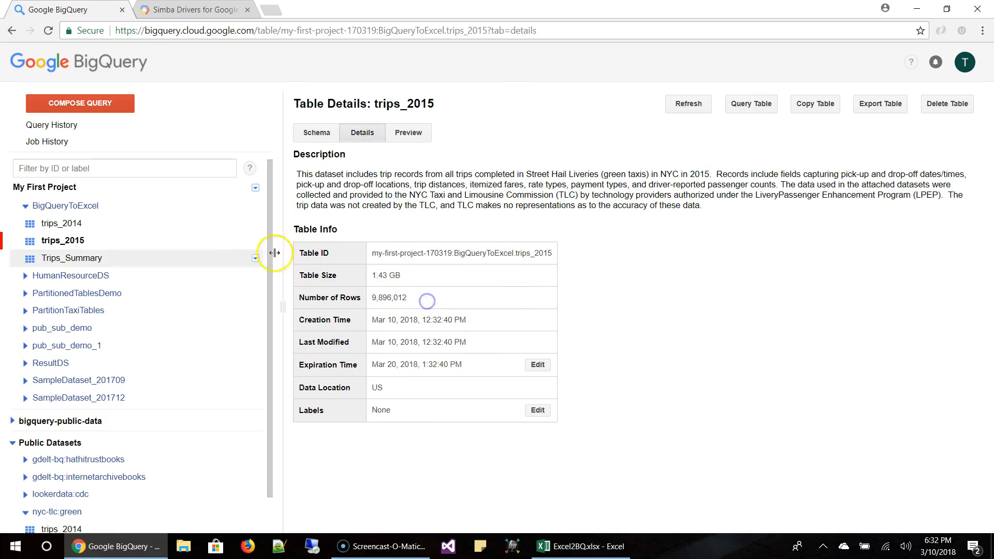
- Reselect trips_2014 and bring up the query history list
click(62, 227)
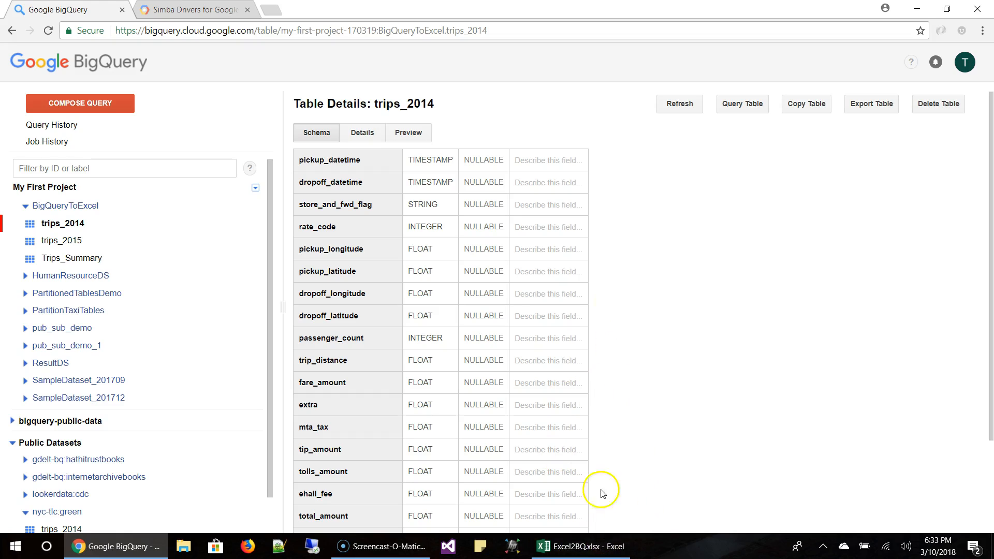
mouse_move(601, 553)
click(564, 556)
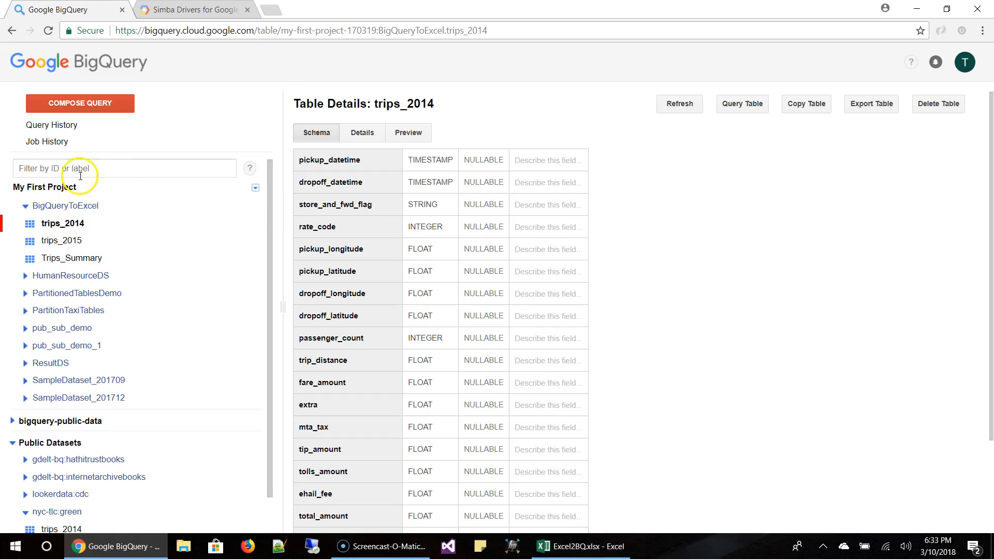
click(61, 125)
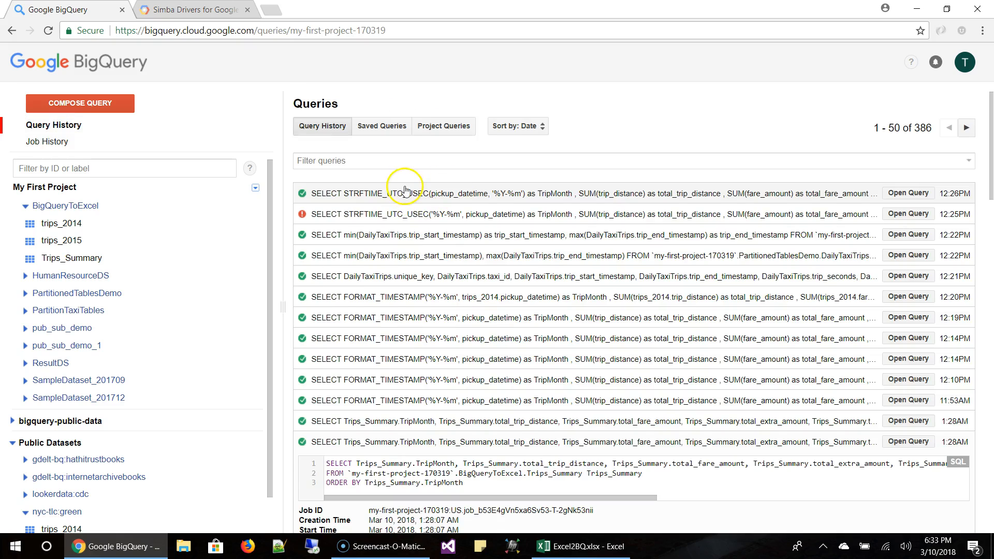
- Load the latest monthly totals query from history, which reads from BigQueryToExcel.trips_2014
click(405, 192)
drag(414, 322, 368, 255)
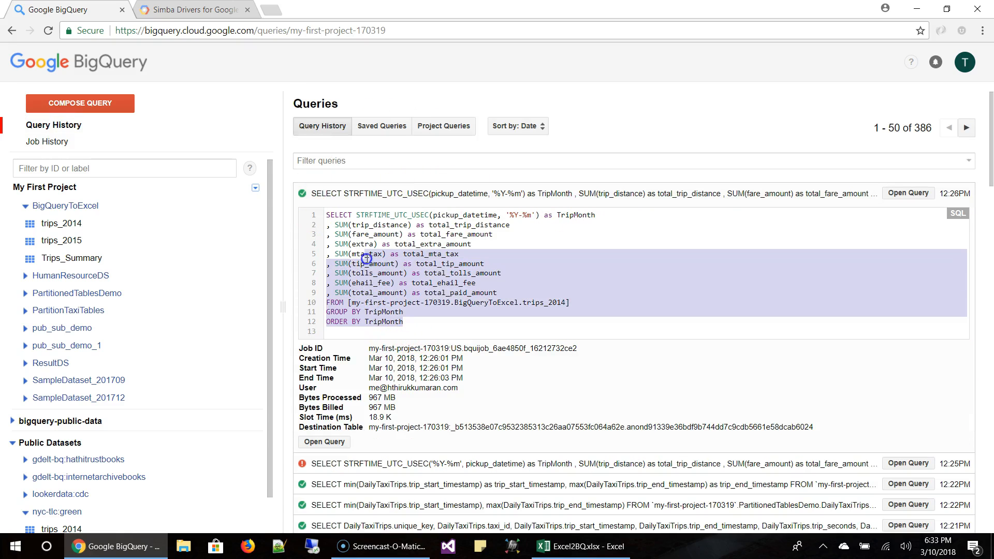
click(324, 441)
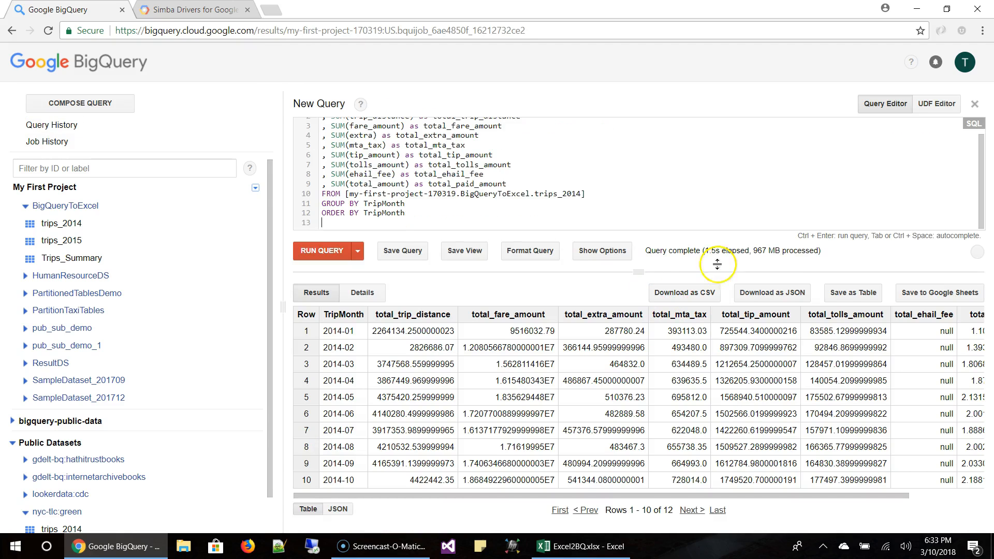
click(975, 252)
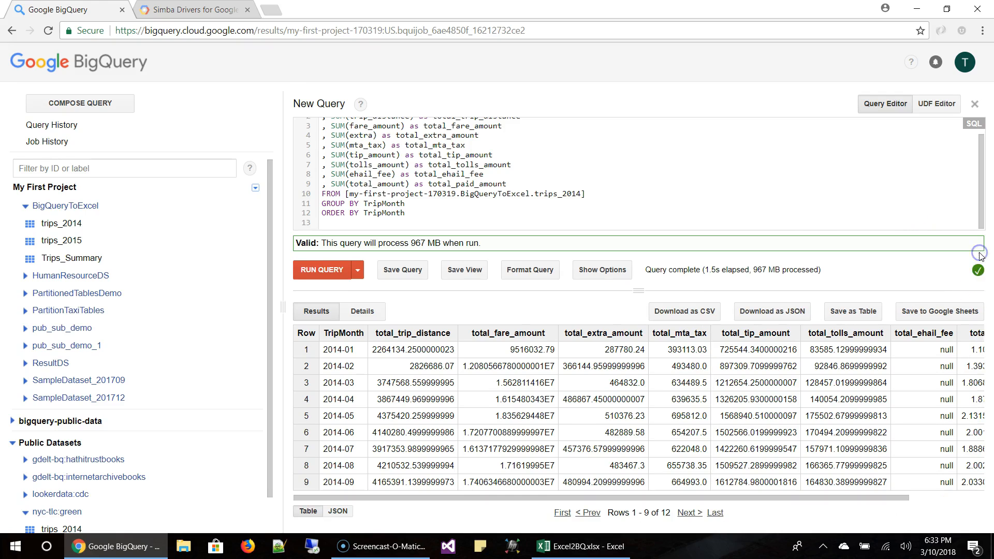
click(977, 268)
scroll(482, 191, up, 2)
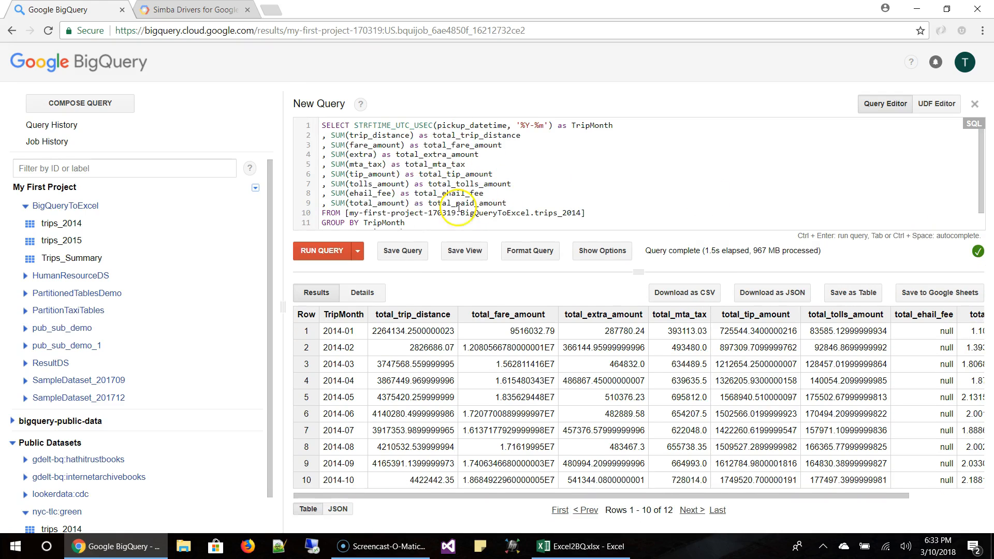
click(424, 228)
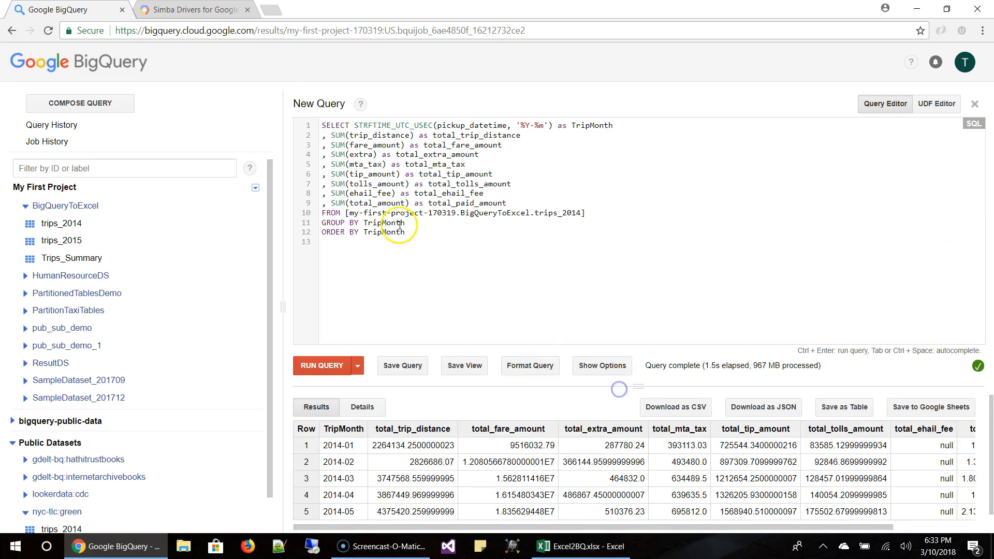
double_click(415, 213)
click(517, 212)
double_click(555, 213)
- Run the query and review the per-TripMonth trip, fare and tip totals from 2014-01
click(325, 366)
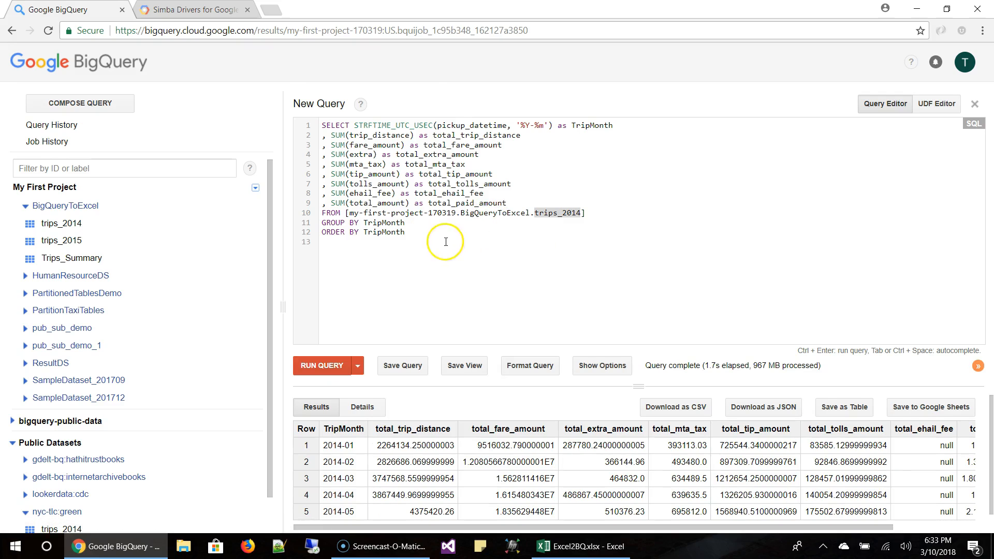
click(321, 112)
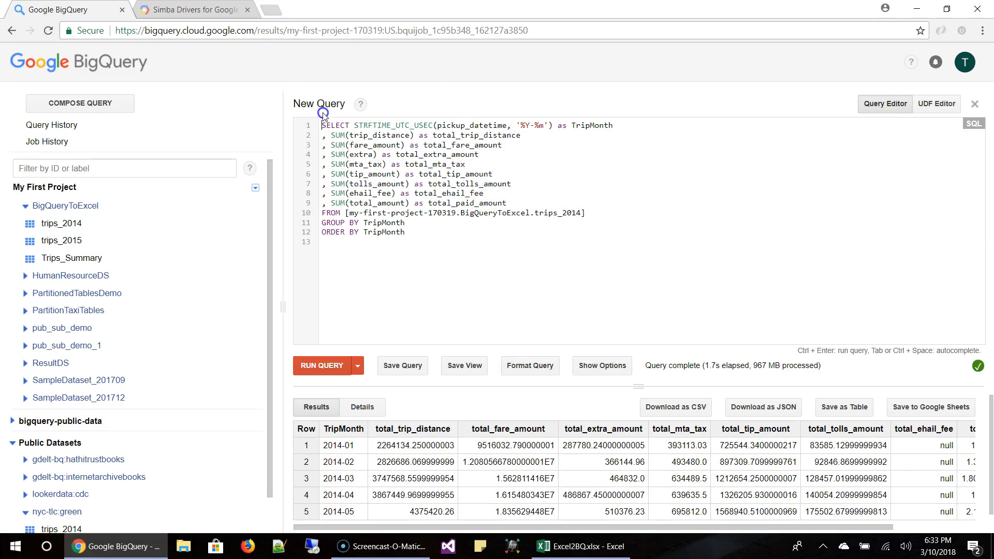
drag(368, 445, 400, 445)
drag(464, 456, 751, 449)
click(754, 449)
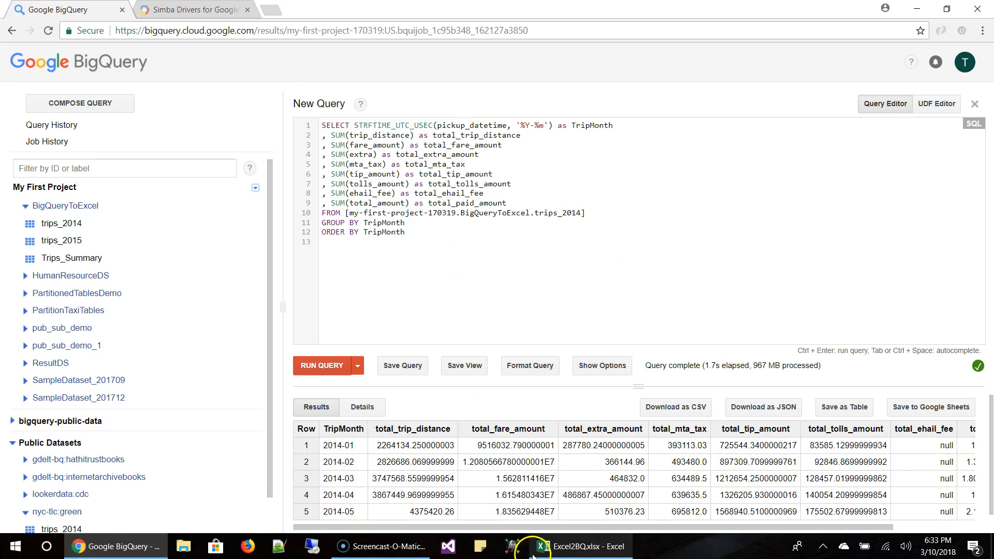
- In Excel2BQ.xlsx, import From Microsoft Query and connect to the Google BigQuery data source
click(553, 550)
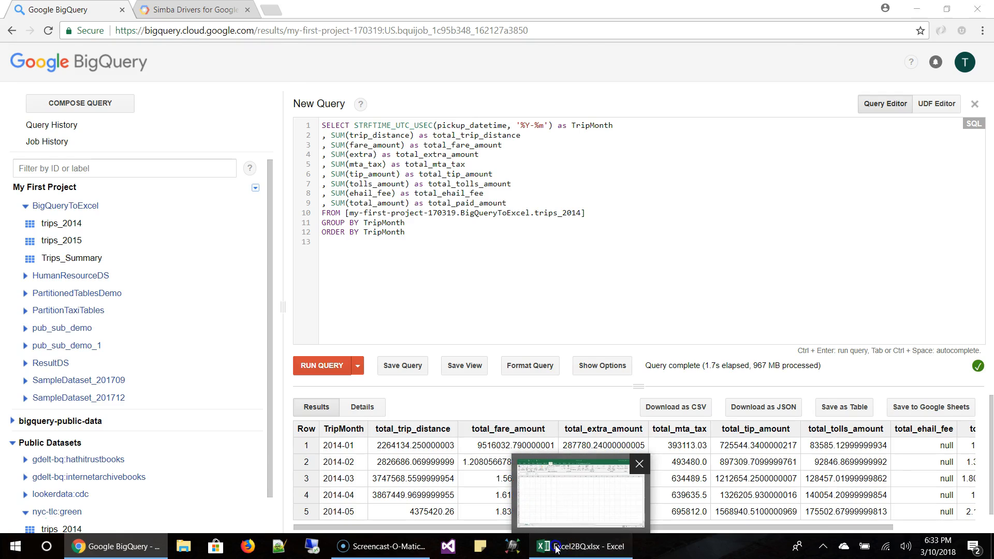
click(15, 70)
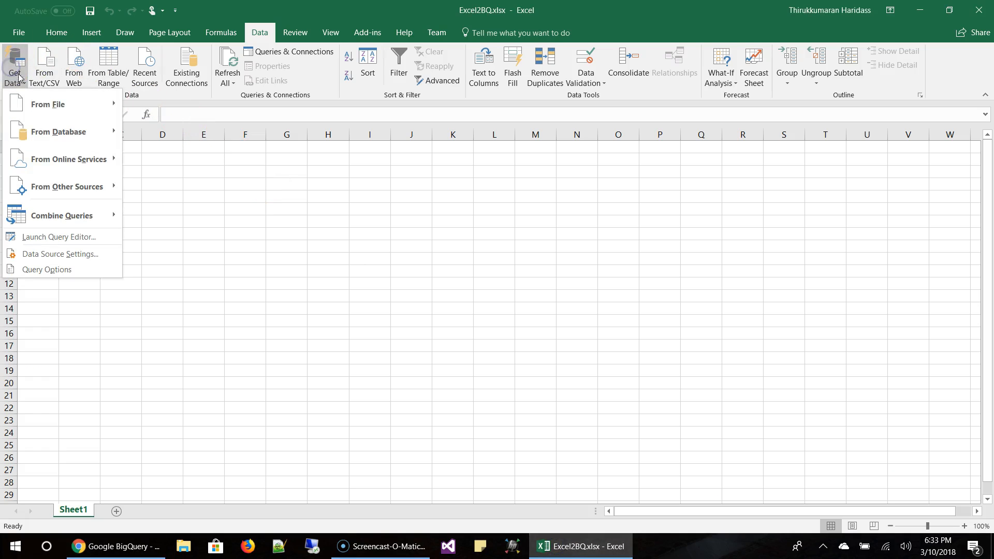
mouse_move(49, 187)
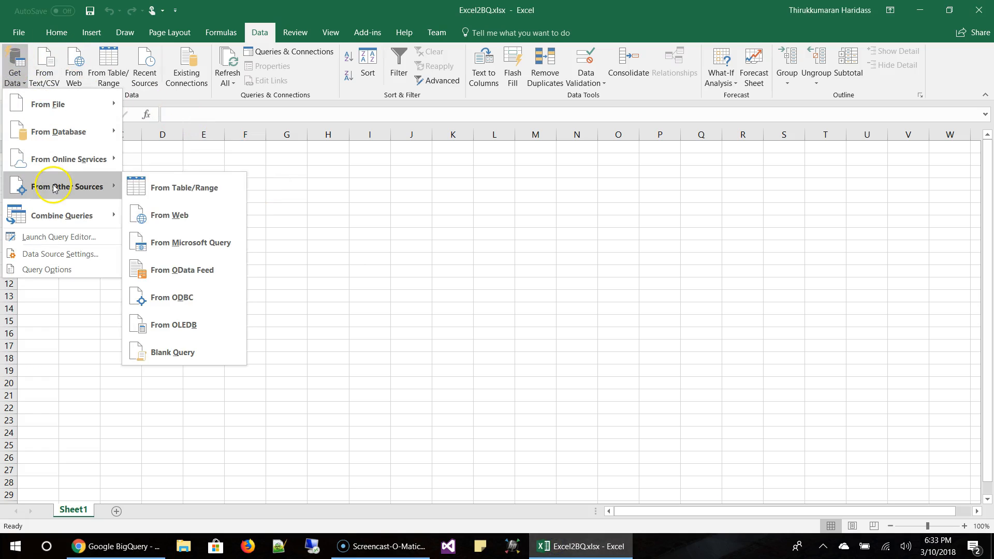
click(192, 253)
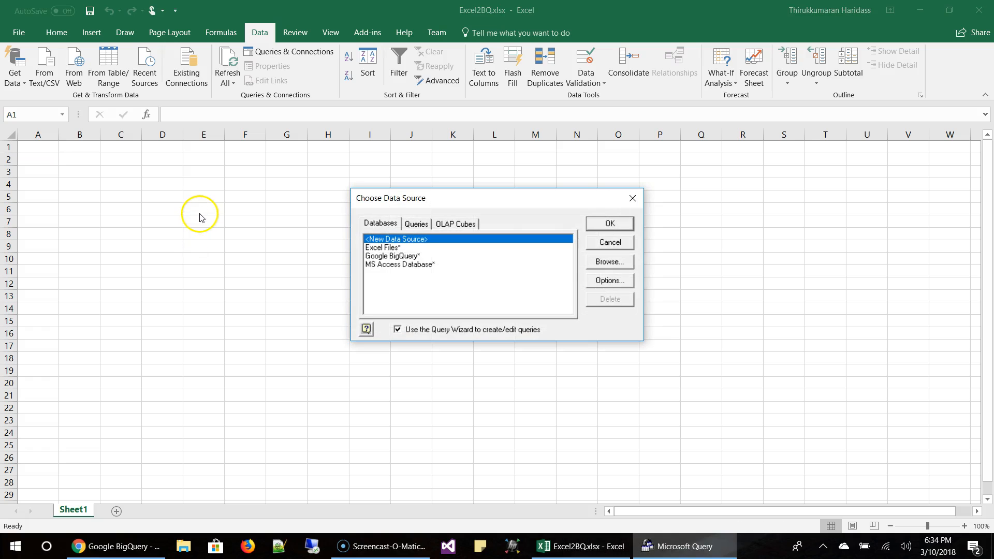
click(424, 265)
click(409, 256)
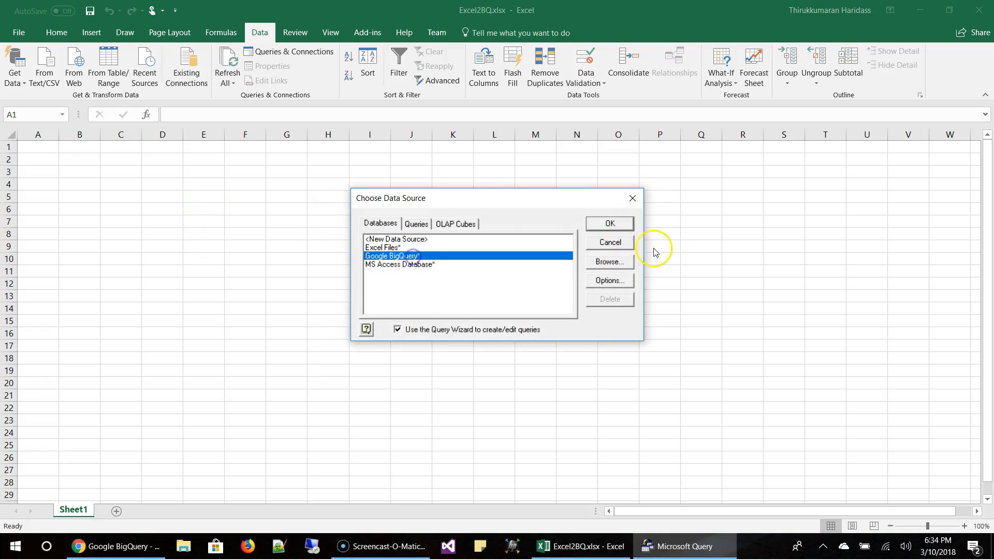
click(611, 224)
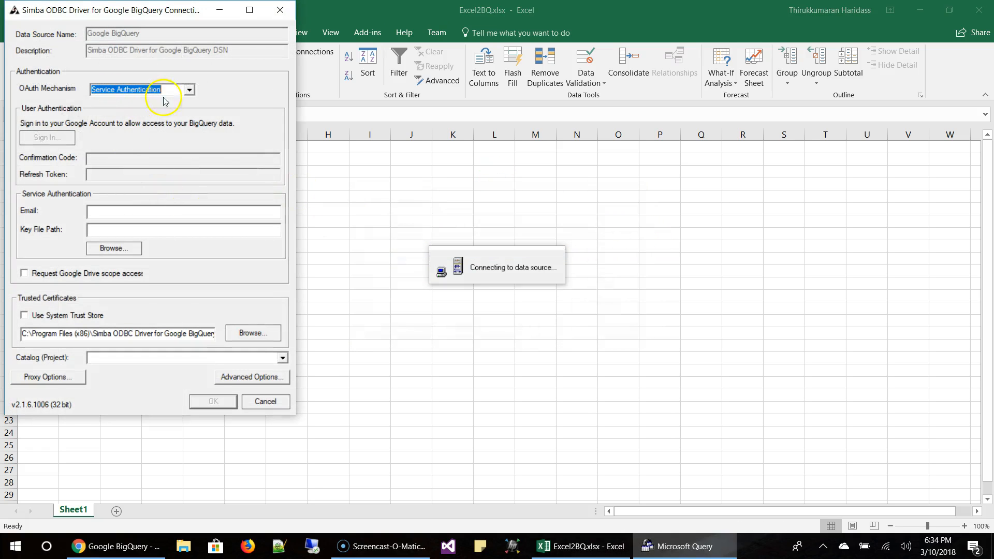
- Use User Authentication, paste the Google sign-in confirmation code, and pick My First Project as catalog
click(188, 90)
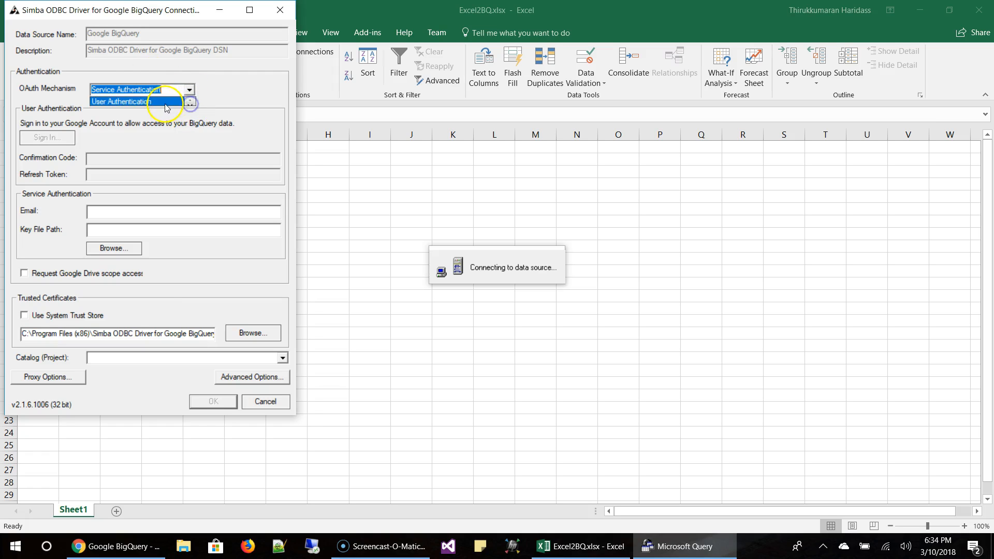
click(164, 99)
click(52, 137)
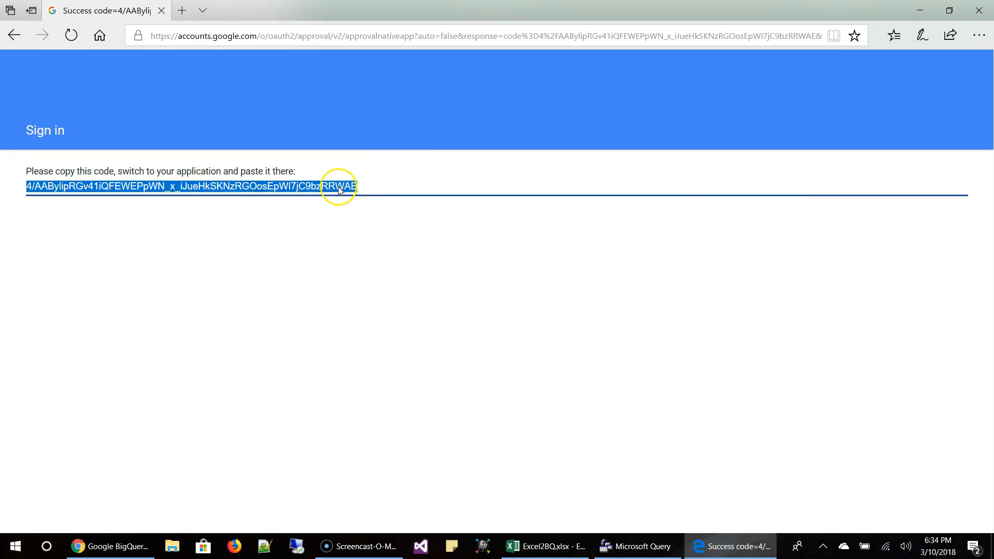
click(657, 548)
click(140, 158)
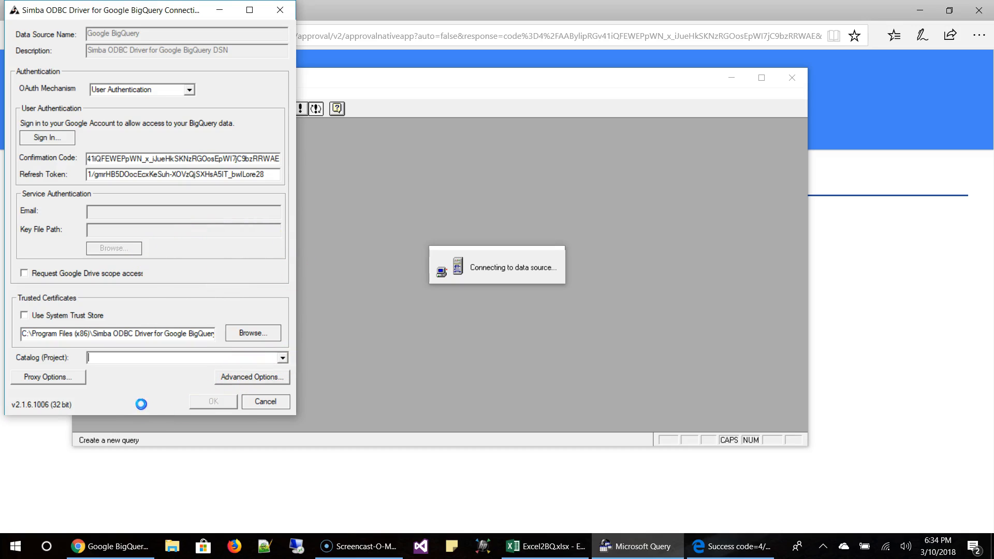
click(140, 428)
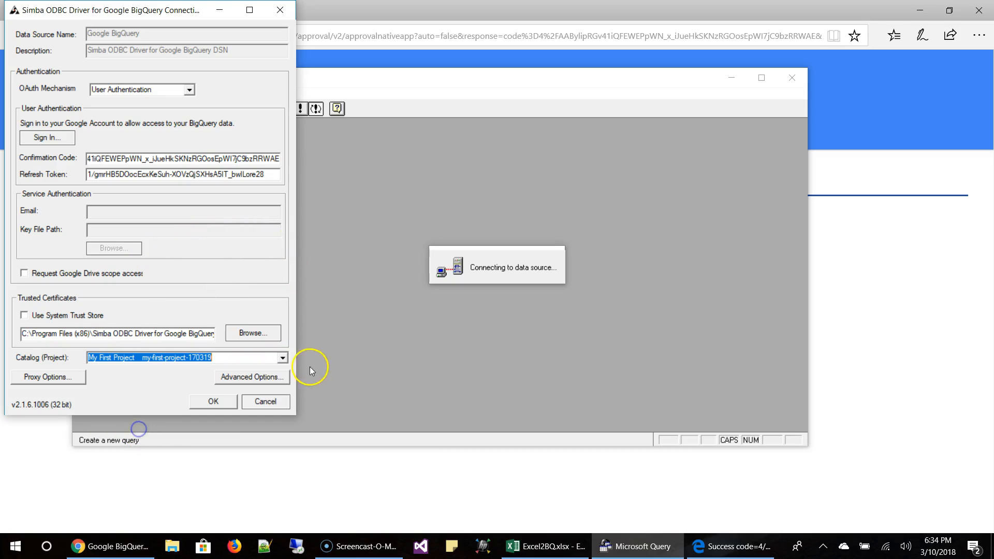
- In Advanced Options, choose Legacy SQL and allow large result sets
click(248, 379)
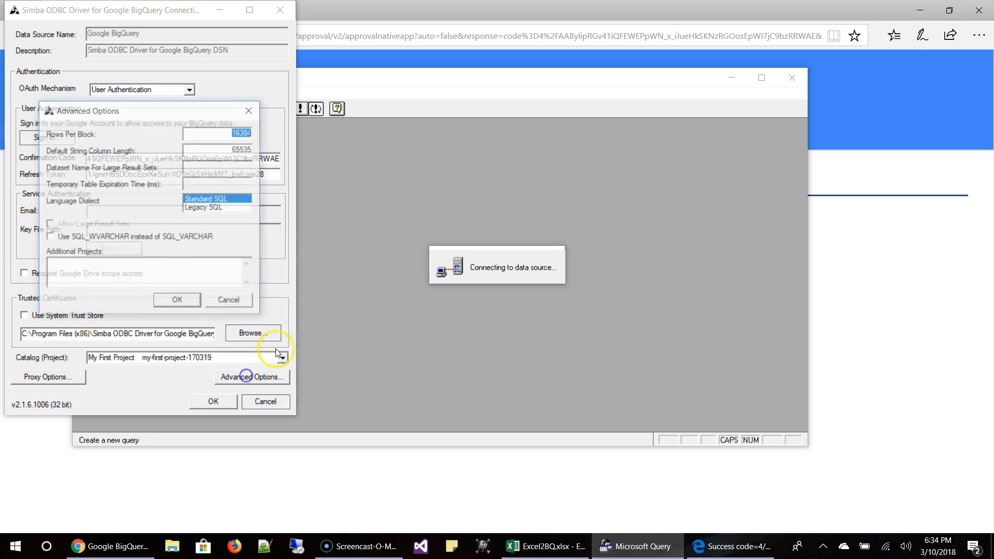
click(218, 209)
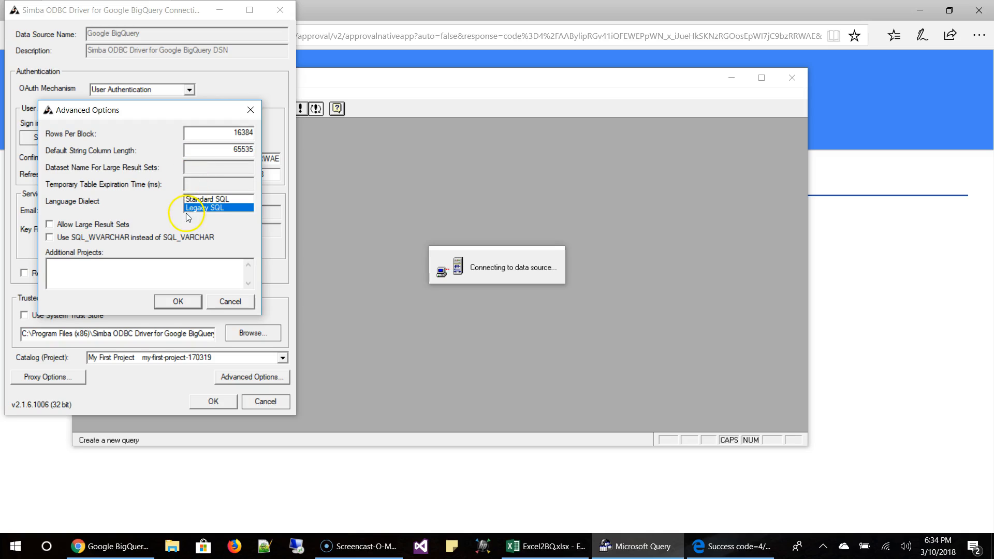
click(212, 201)
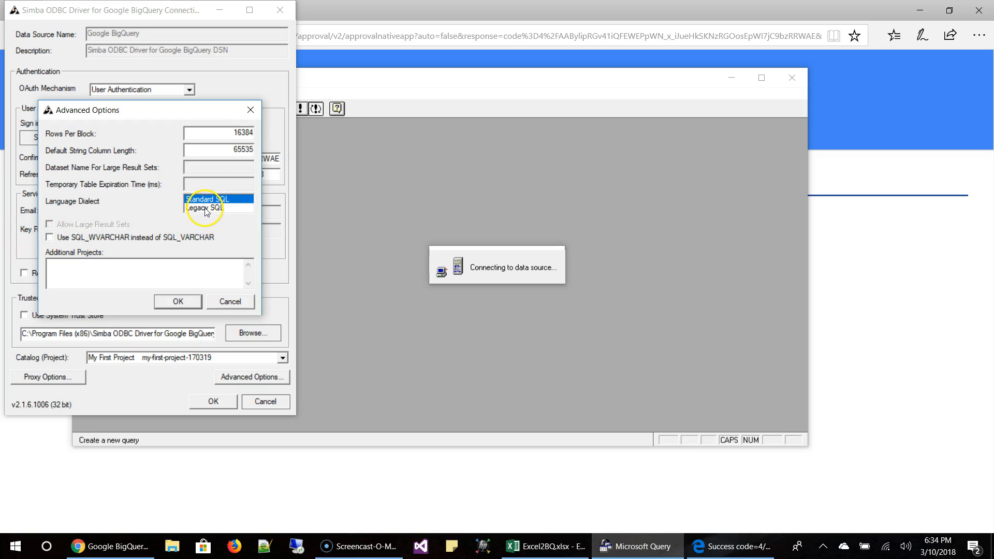
click(205, 209)
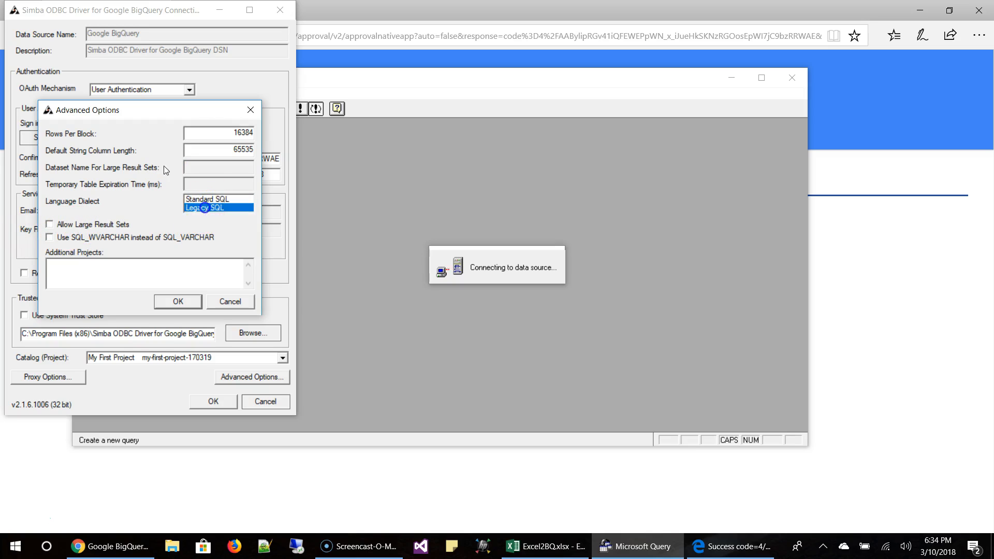
click(49, 225)
click(178, 302)
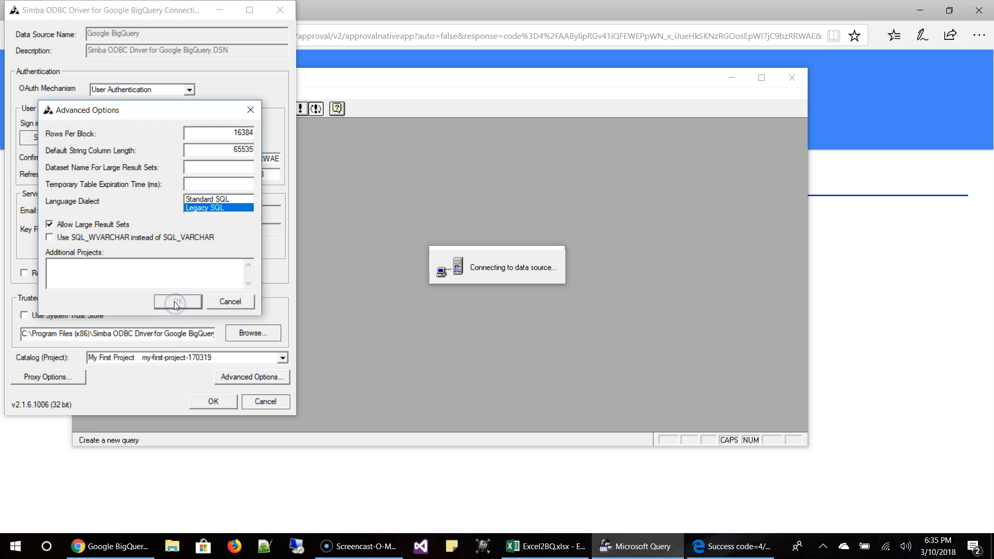
- Store large results in dataset Temp with a 30000 ms expiration, then confirm both dialogs
click(205, 165)
text(10)
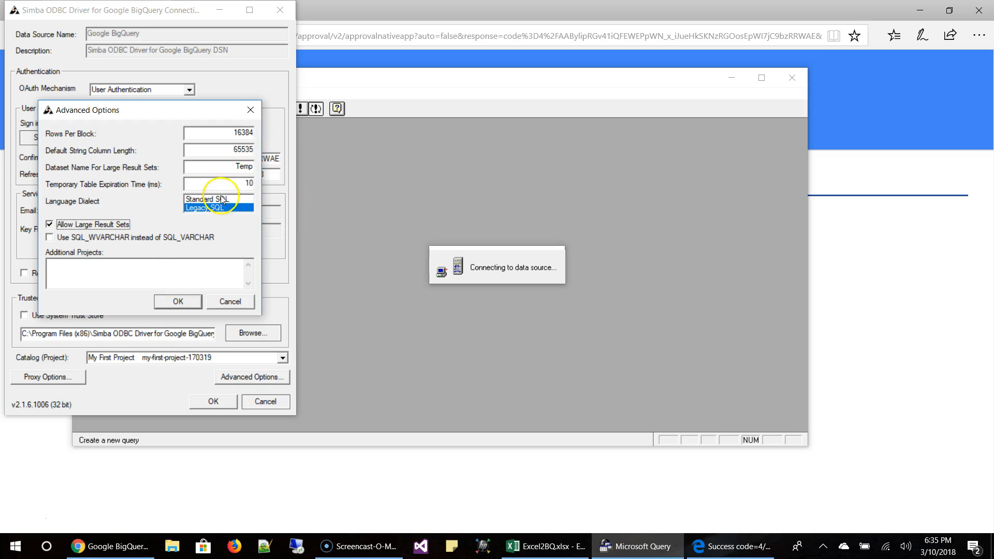
drag(230, 166, 255, 173)
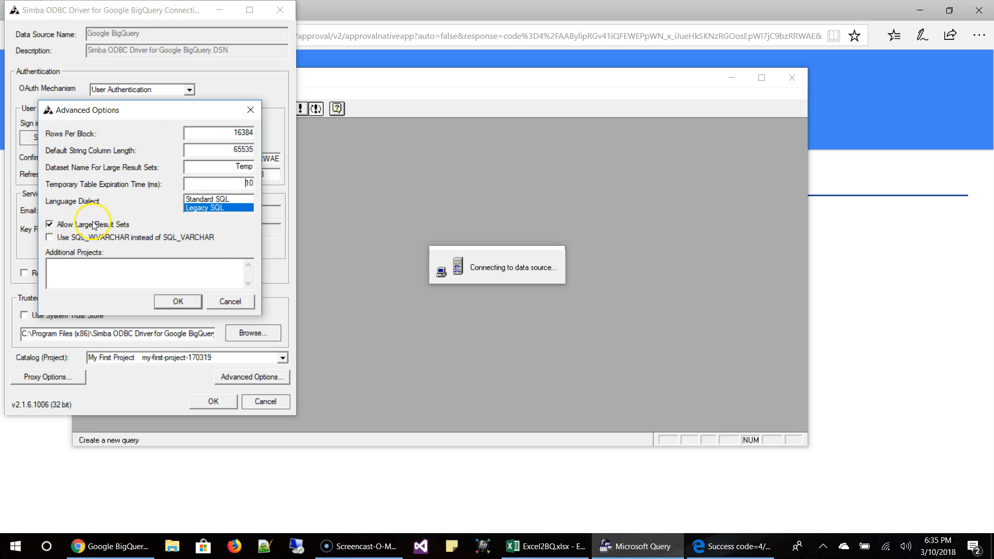
double_click(253, 161)
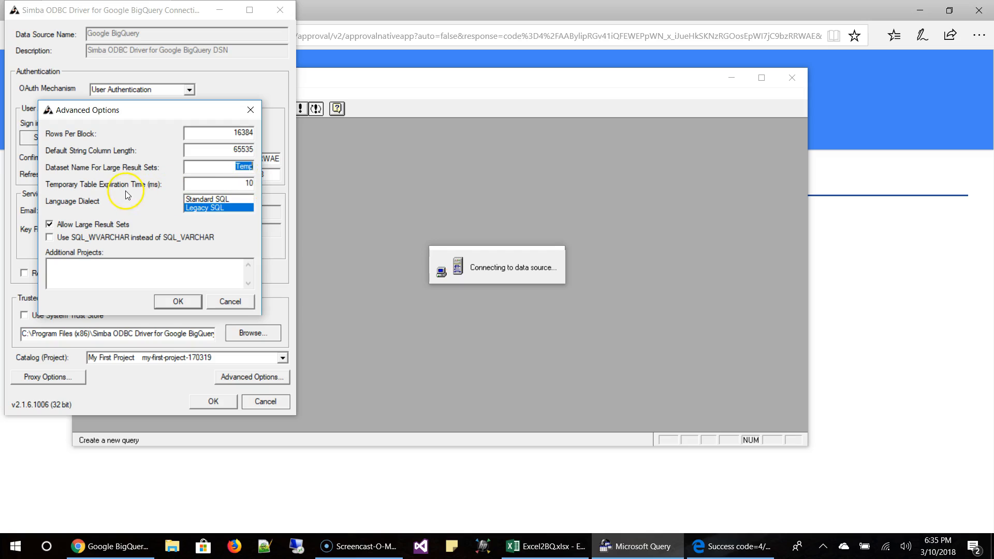
click(231, 184)
click(228, 183)
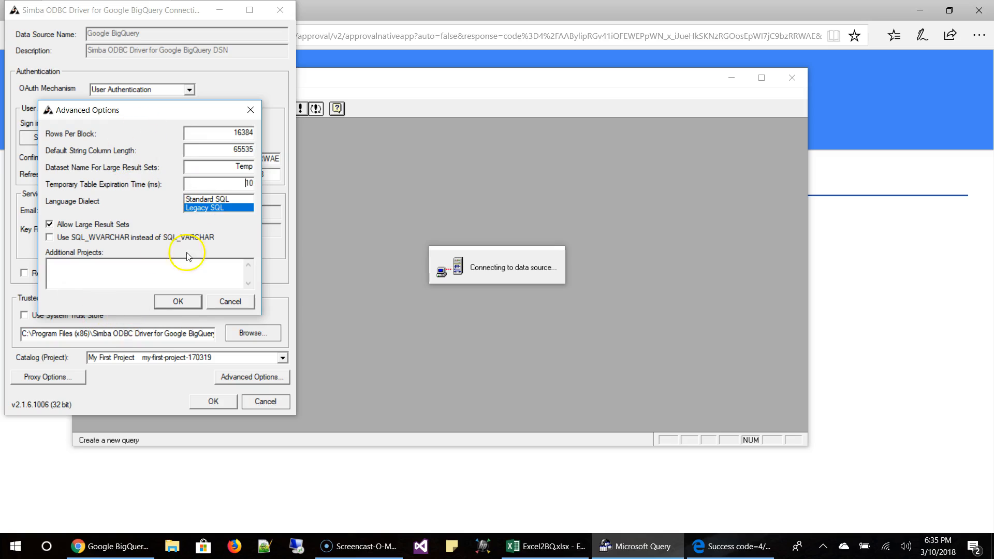
double_click(254, 180)
click(179, 301)
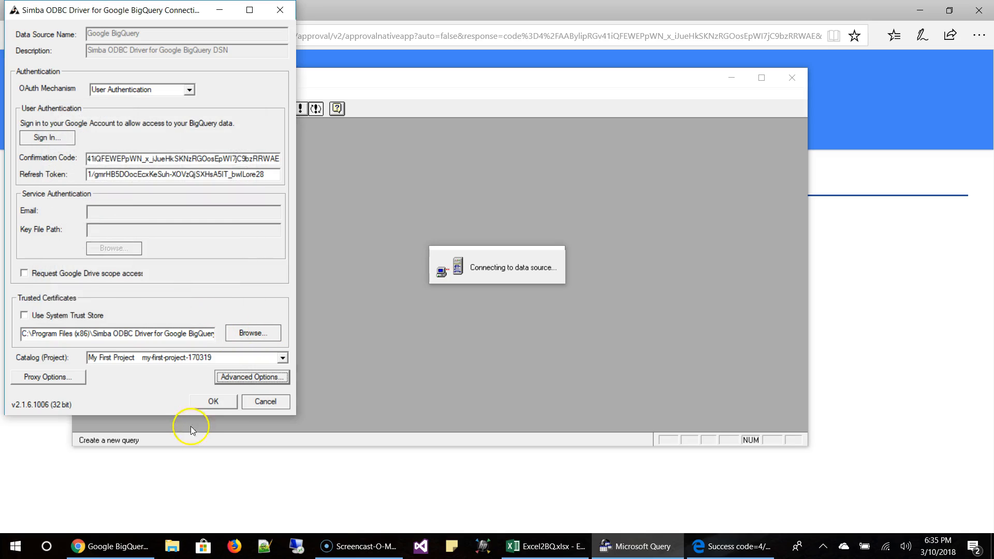
click(213, 402)
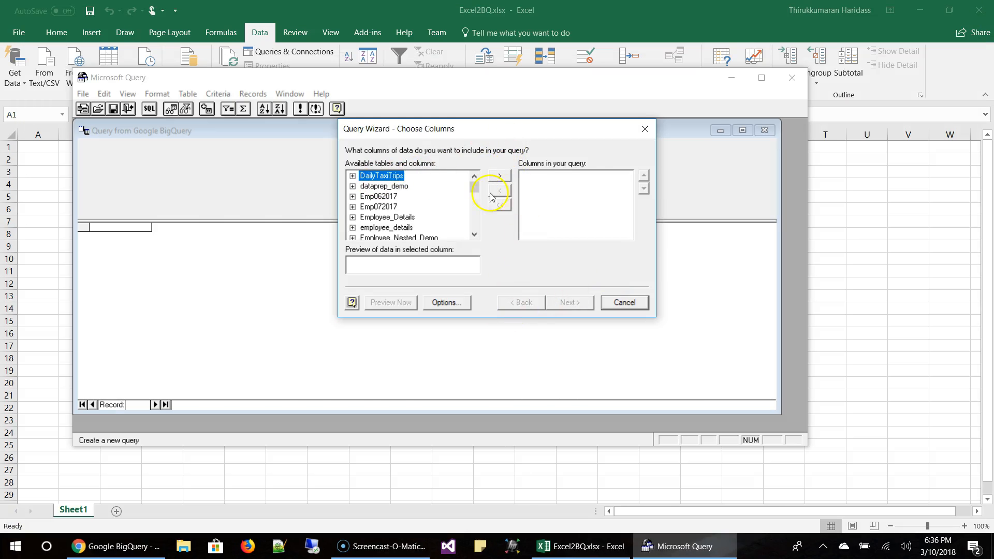
- Add all DailyTaxiTrips columns, skip filter and sort, and finish with View data or edit query
click(500, 176)
click(562, 303)
click(566, 302)
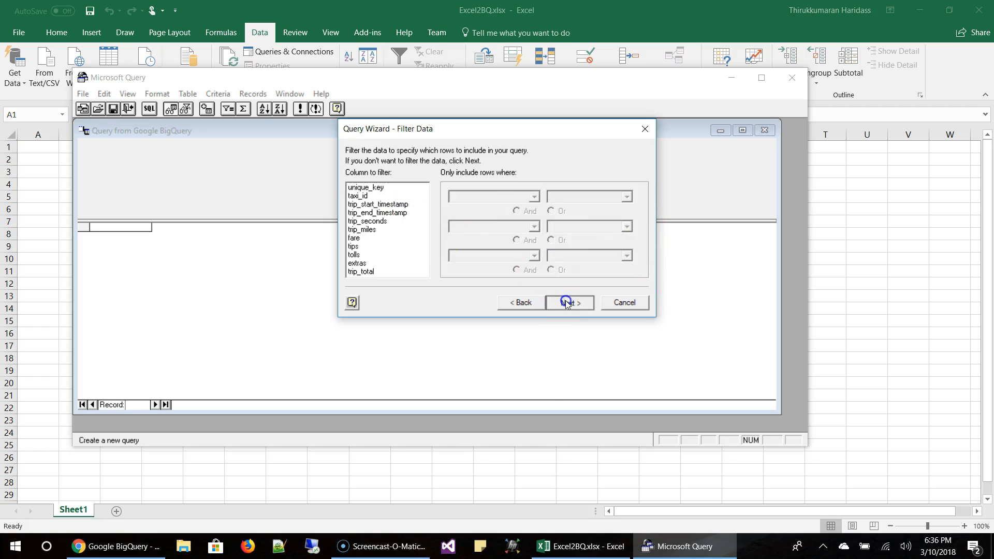
click(569, 302)
click(360, 151)
click(358, 186)
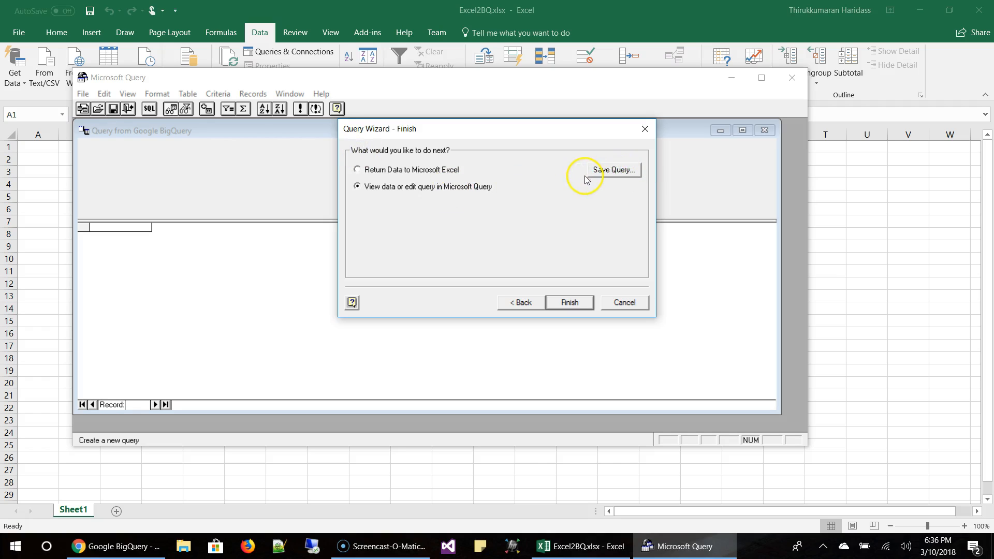
click(570, 304)
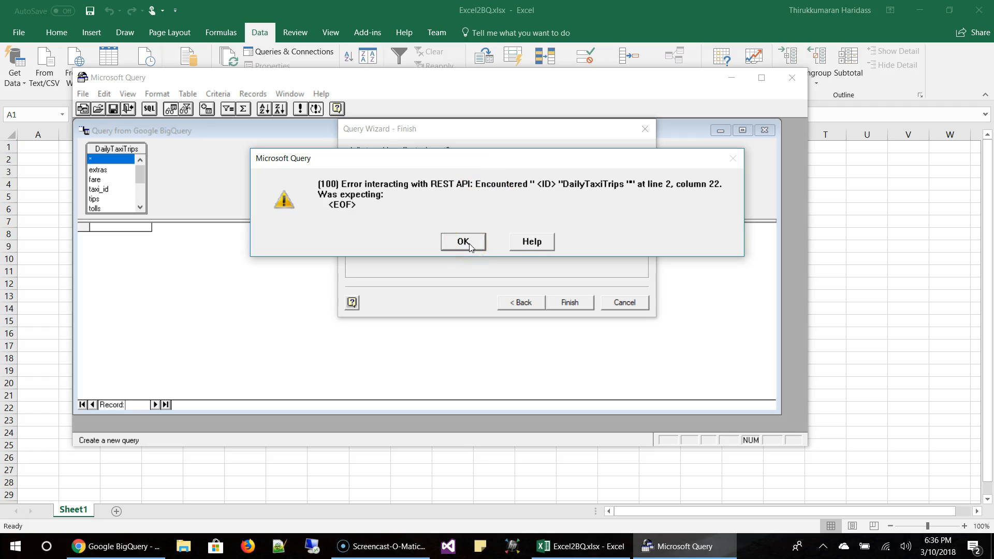
- Dismiss the REST API errors, close the wizard, and continue editing in Microsoft Query
click(467, 243)
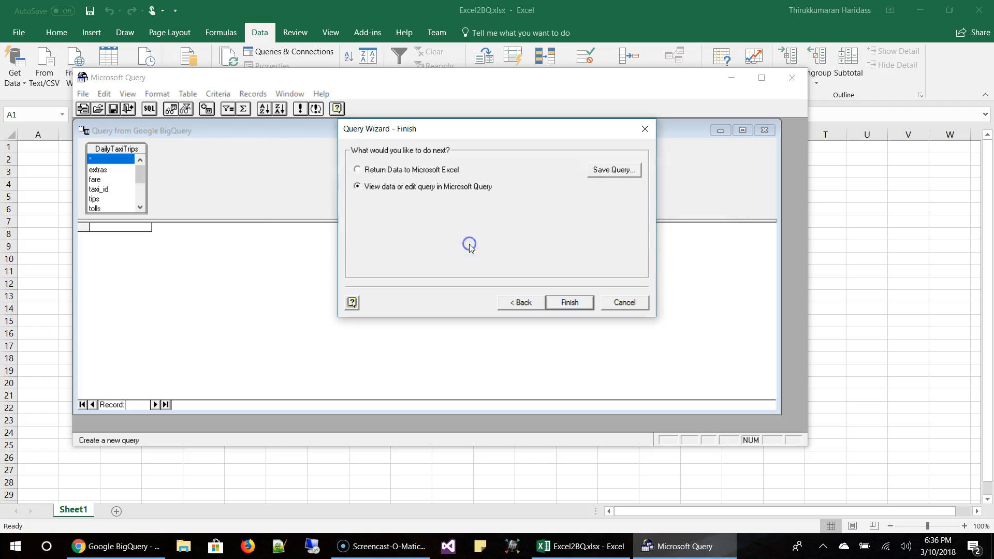
click(568, 302)
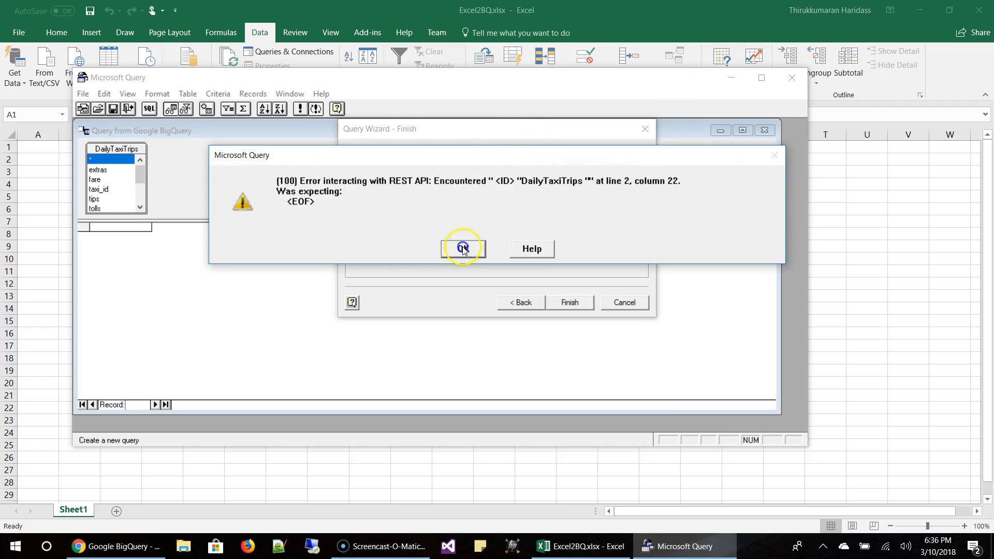
click(461, 247)
click(645, 128)
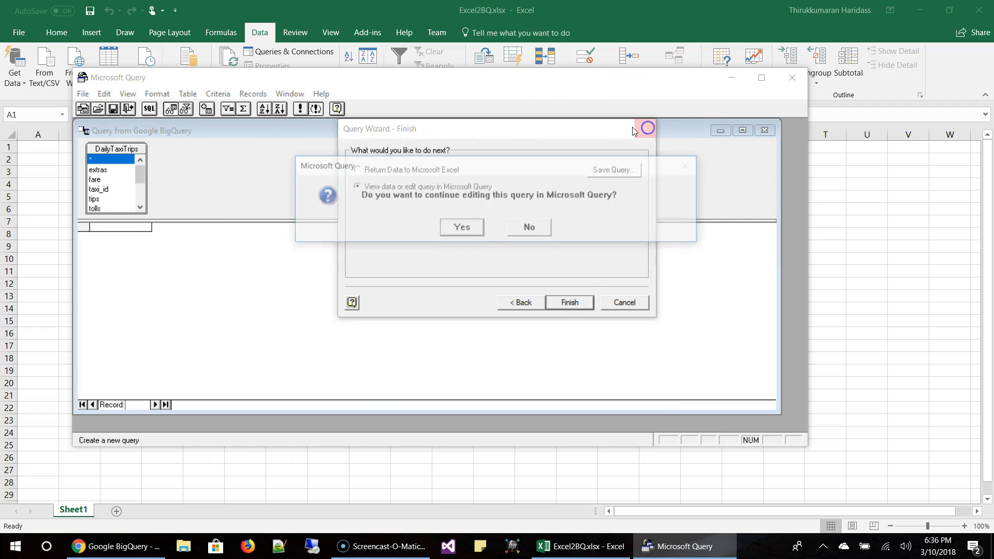
click(471, 231)
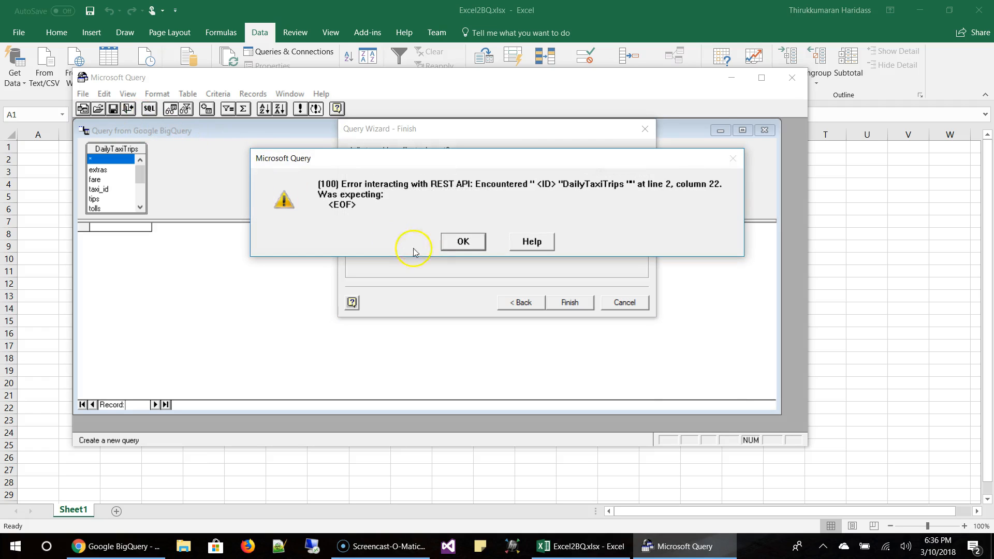
click(455, 243)
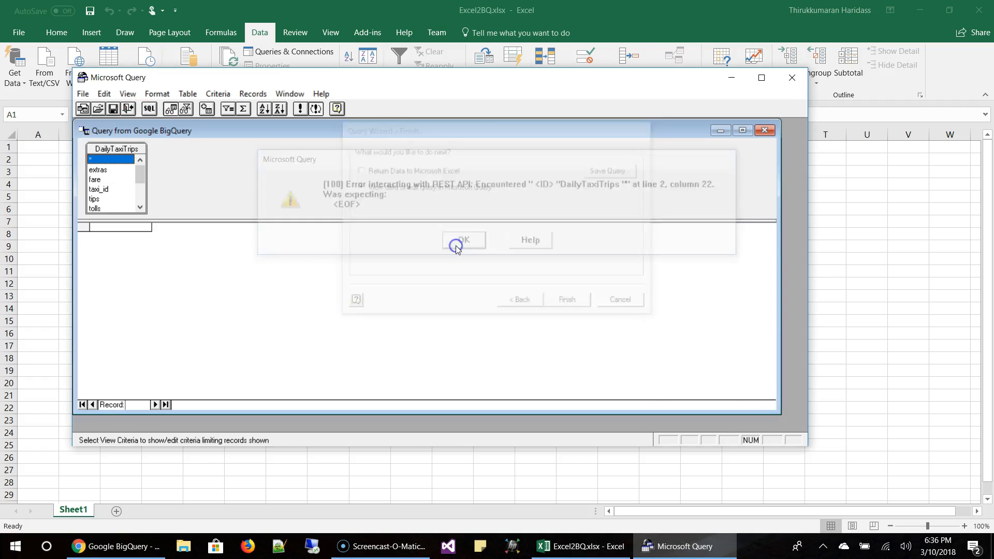
- Edit the FROM line of the DailyTaxiTrips SQL statement, adding a dot before the table name
click(149, 108)
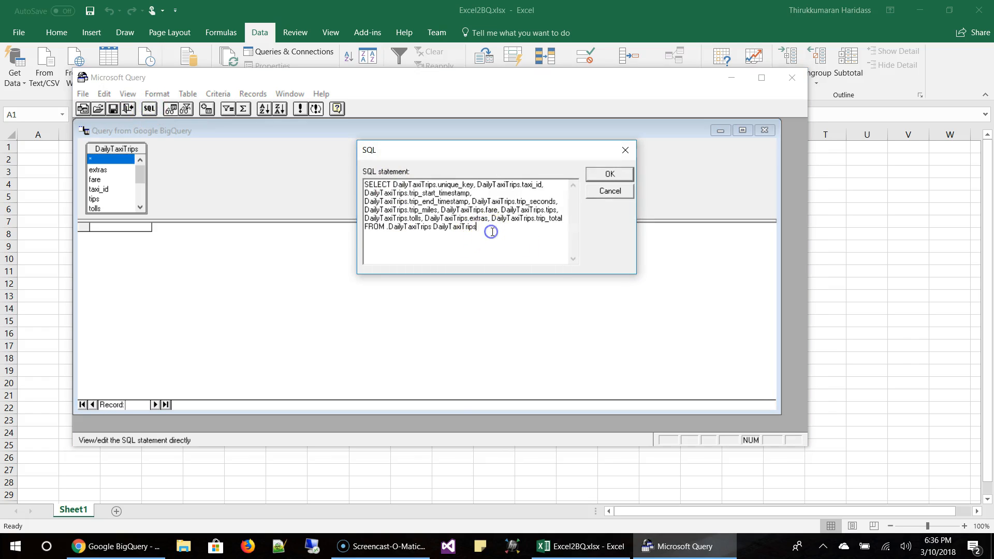
drag(487, 230, 340, 180)
click(468, 228)
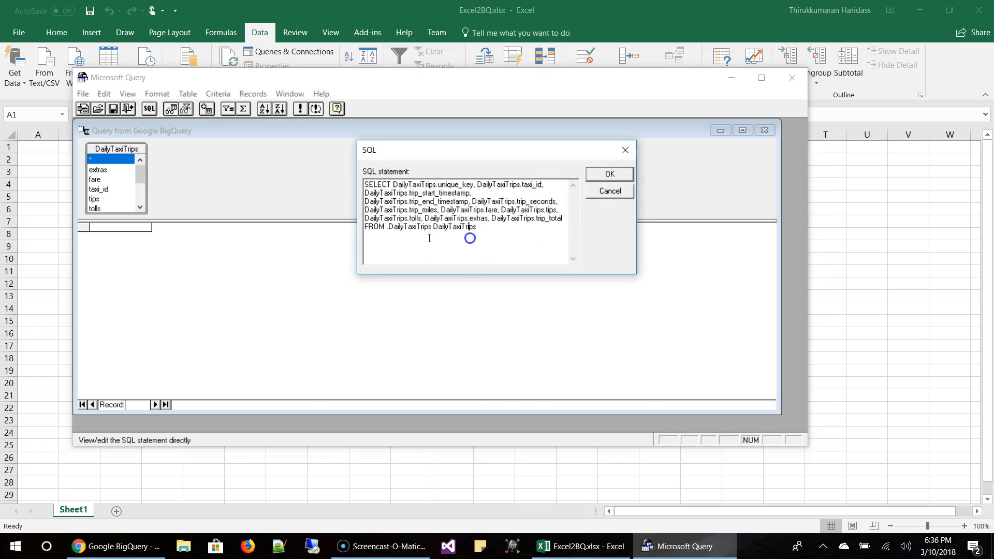
click(387, 228)
text(.)
- Replace the whole SQL statement with the clipboard contents, then bring up the BigQuery page
drag(491, 233, 321, 153)
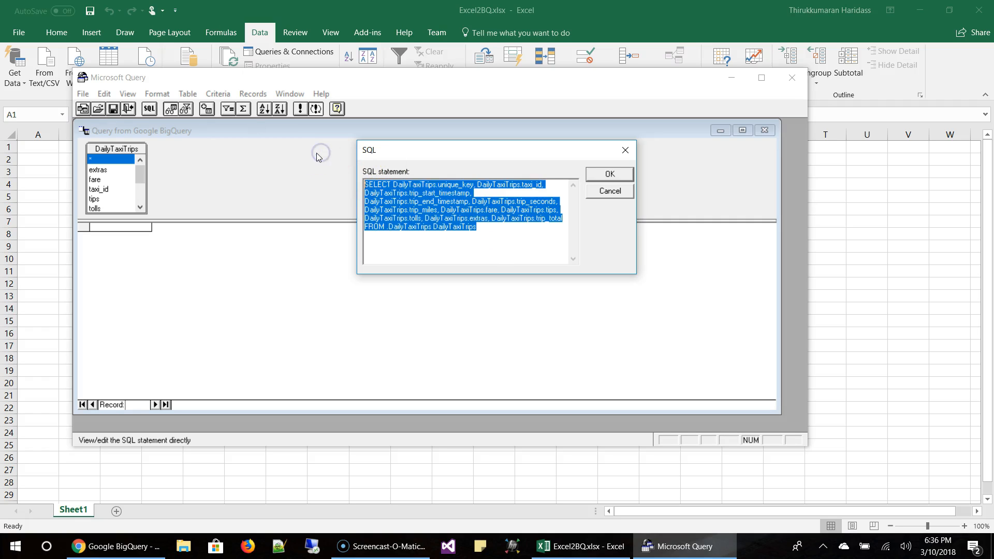
key(Delete)
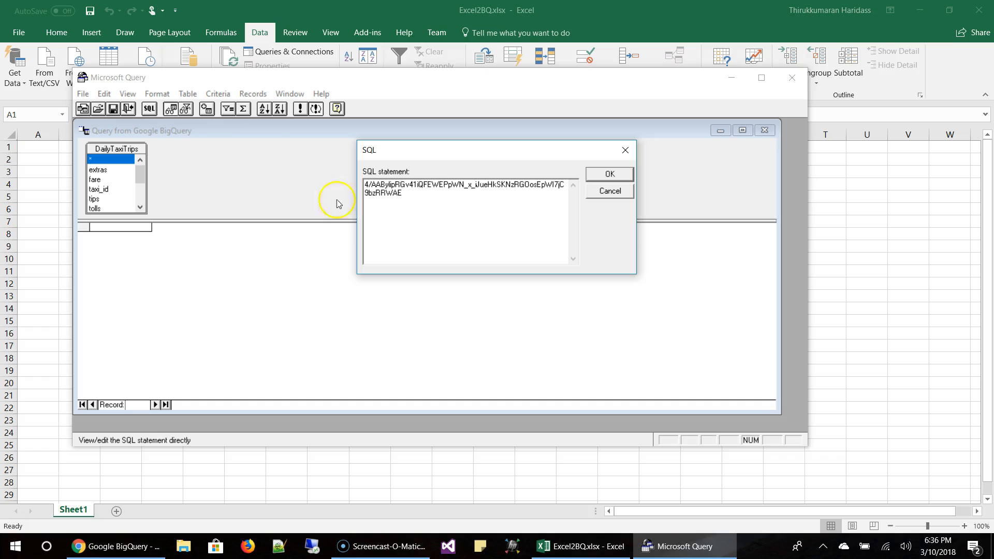
click(115, 546)
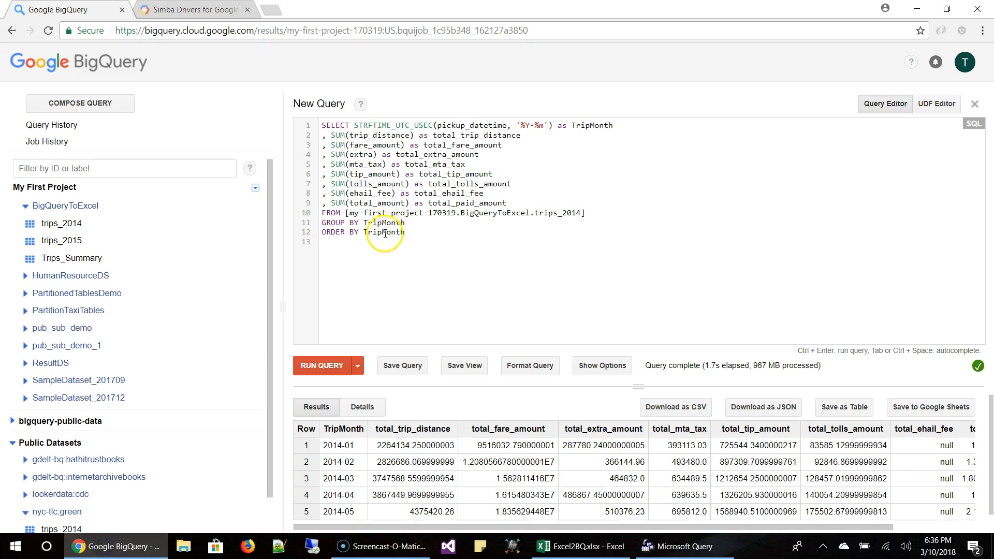
- Select and copy the full trips_2014 monthly totals query text, then return to Excel
key(ctrl+a)
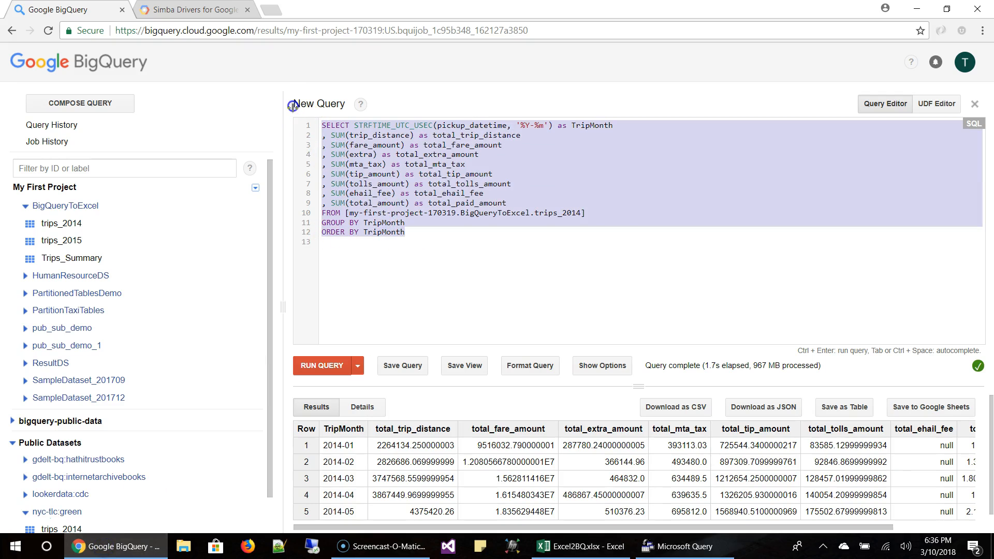
click(604, 231)
double_click(561, 213)
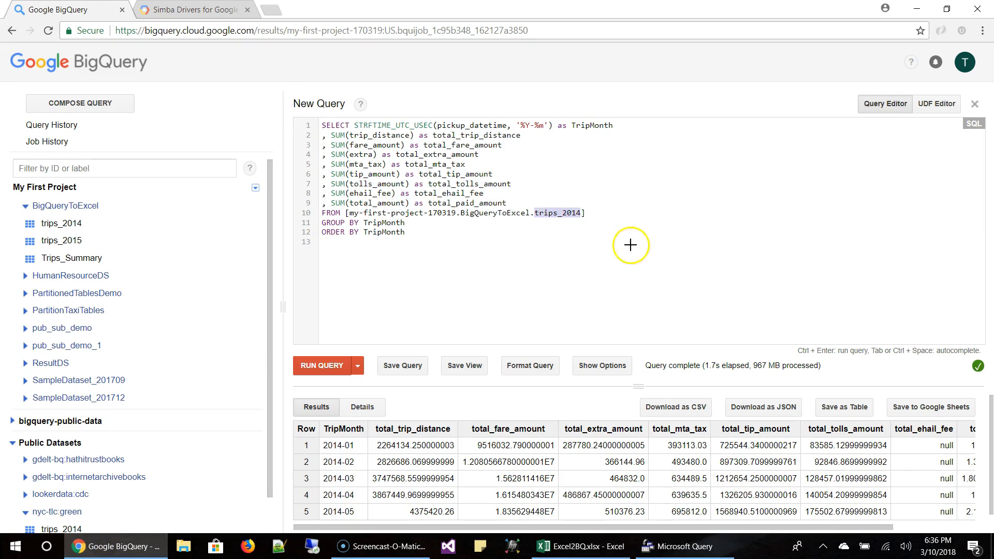
drag(515, 244, 303, 121)
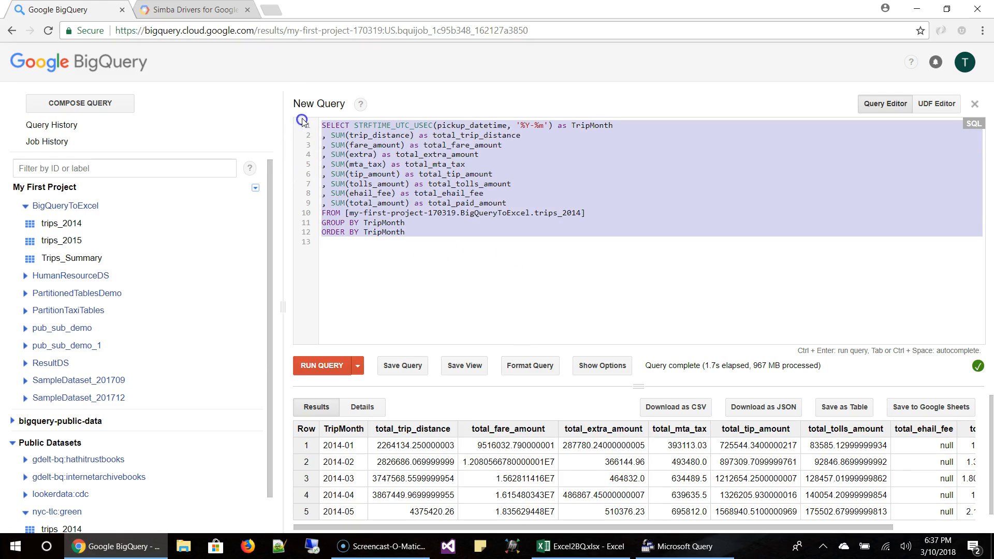
click(722, 365)
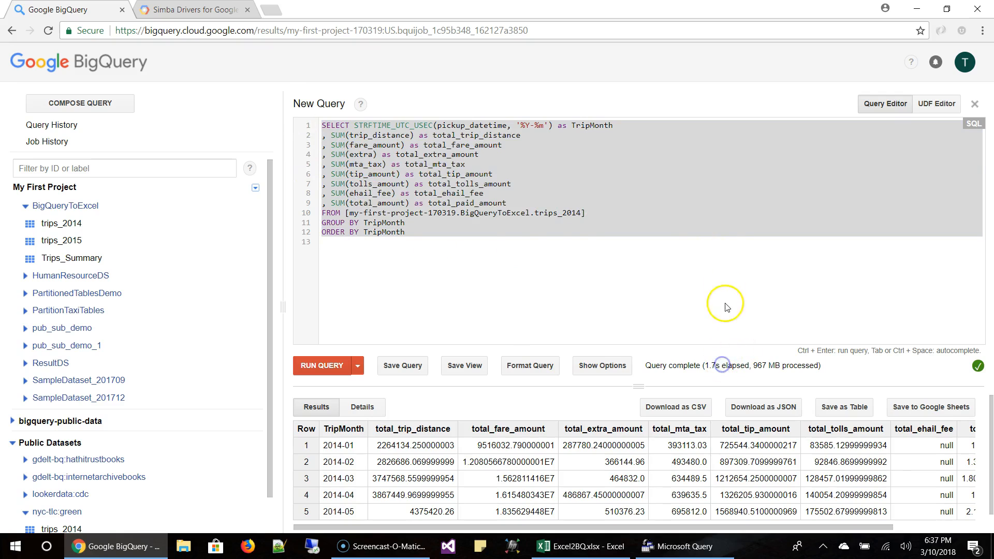
click(573, 251)
key(alt+Tab)
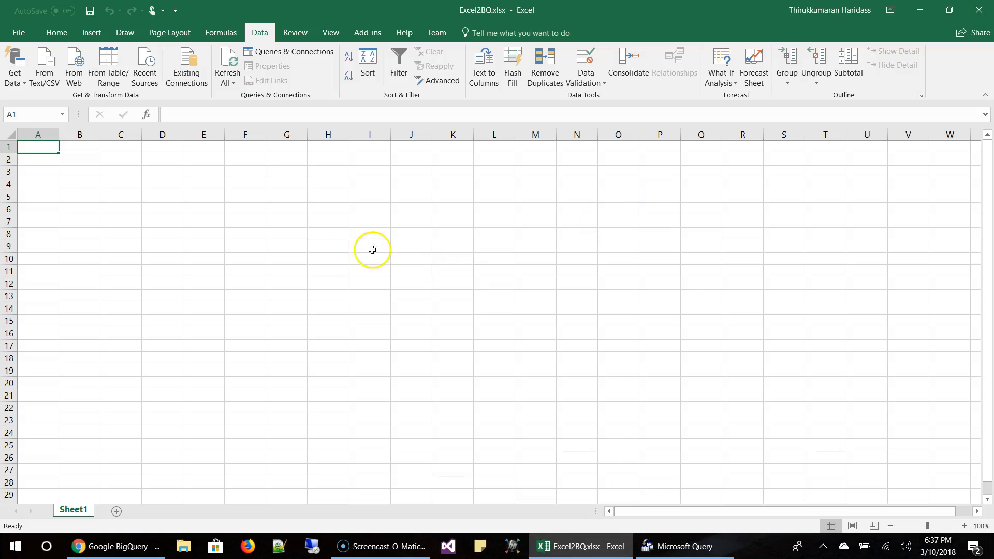
- Paste the BigQuery monthly totals query over the old SQL and accept the graphical-representation warning
click(705, 544)
key(ctrl+a)
key(Delete)
key(ctrl+v)
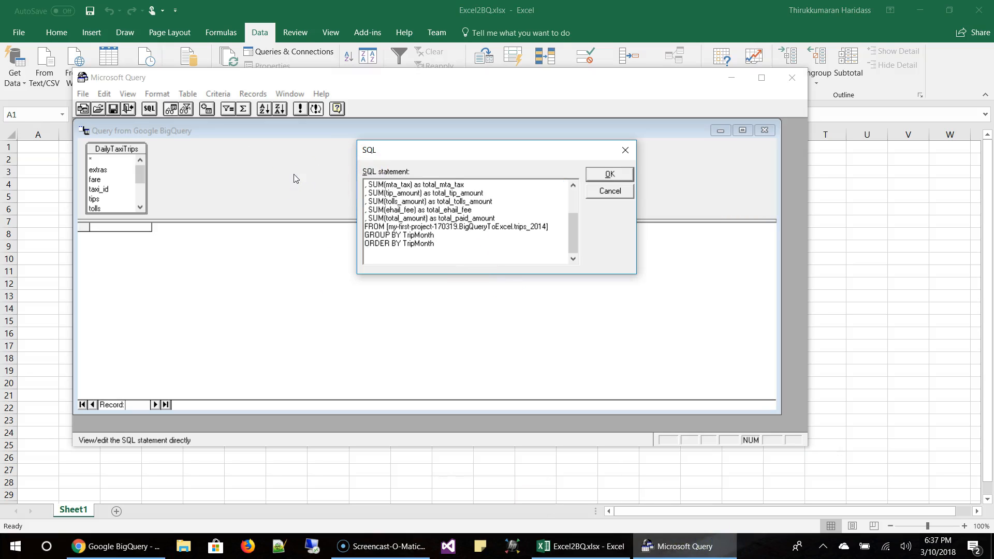
mouse_move(572, 222)
mouse_down()
mouse_move(564, 181)
mouse_move(575, 227)
mouse_up()
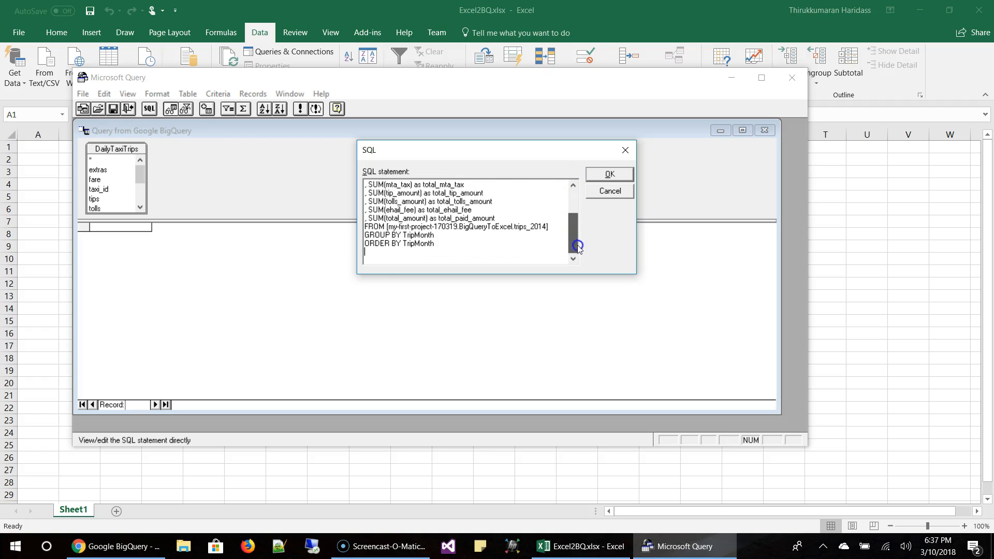
click(436, 225)
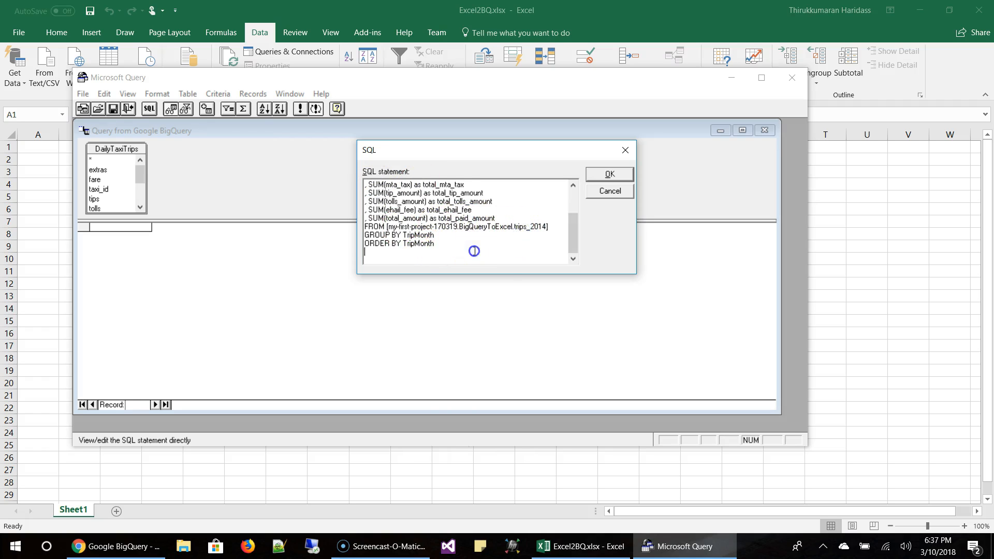
scroll(487, 253, up, 2)
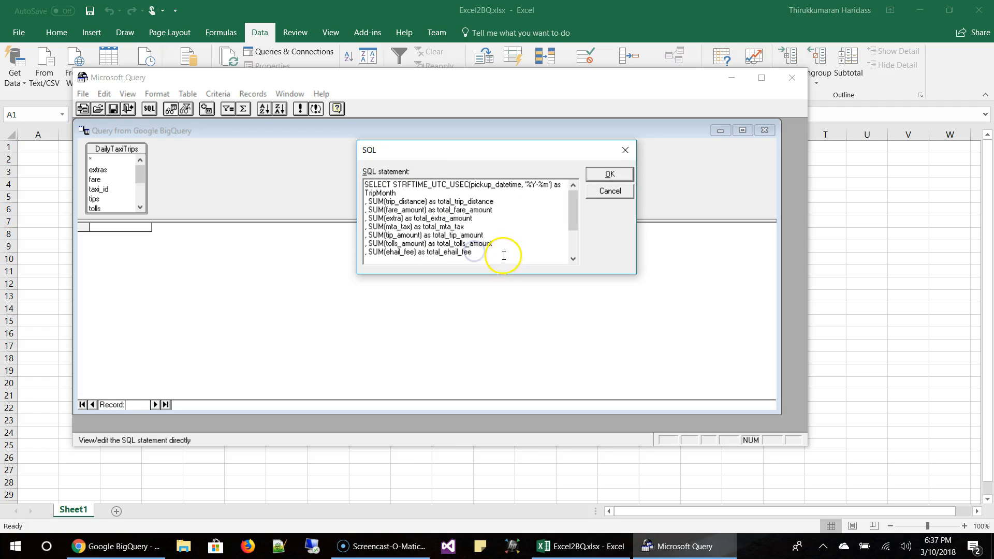
click(609, 175)
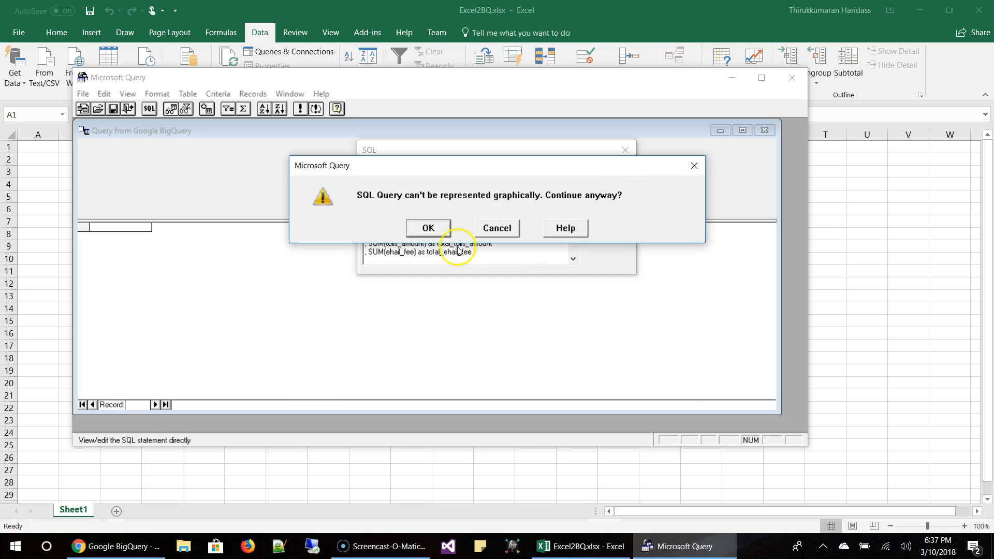
click(428, 228)
click(458, 226)
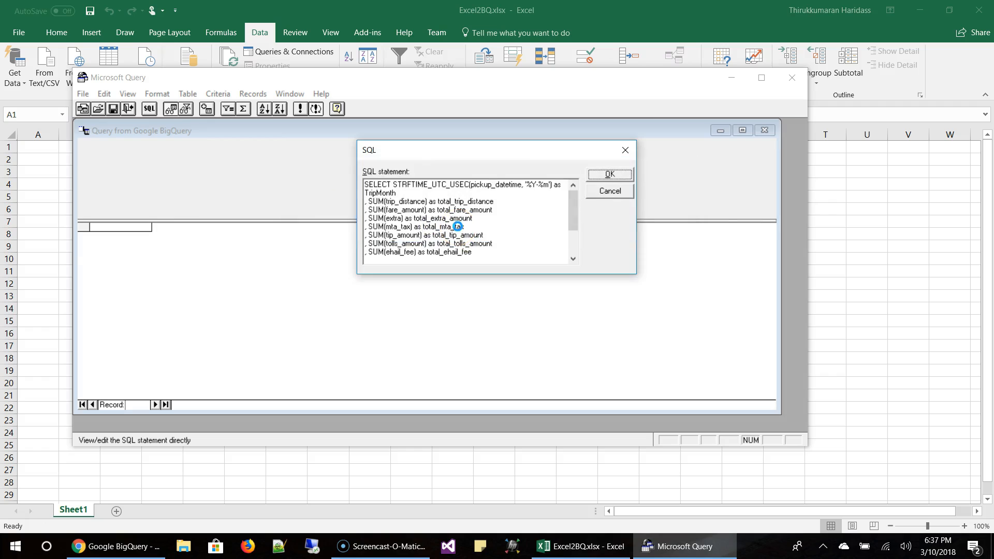
- Save the query under the name TripSummary2014 in the Queries folder
click(113, 111)
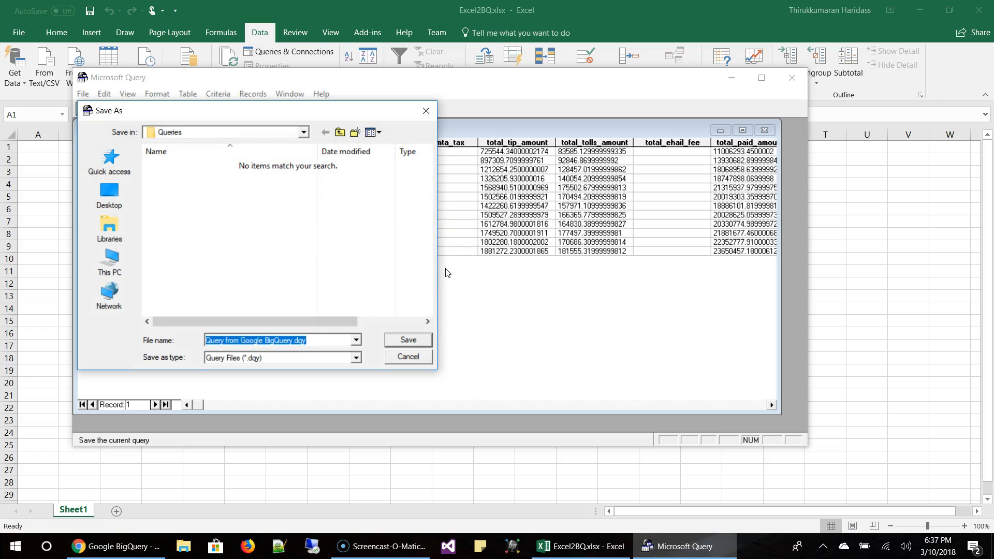
text(TripSummary2014)
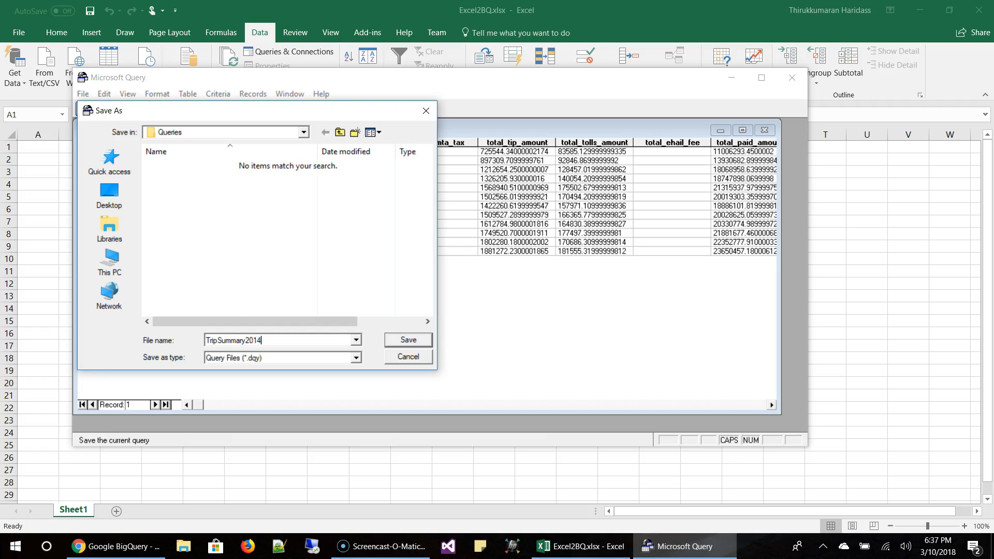
click(261, 133)
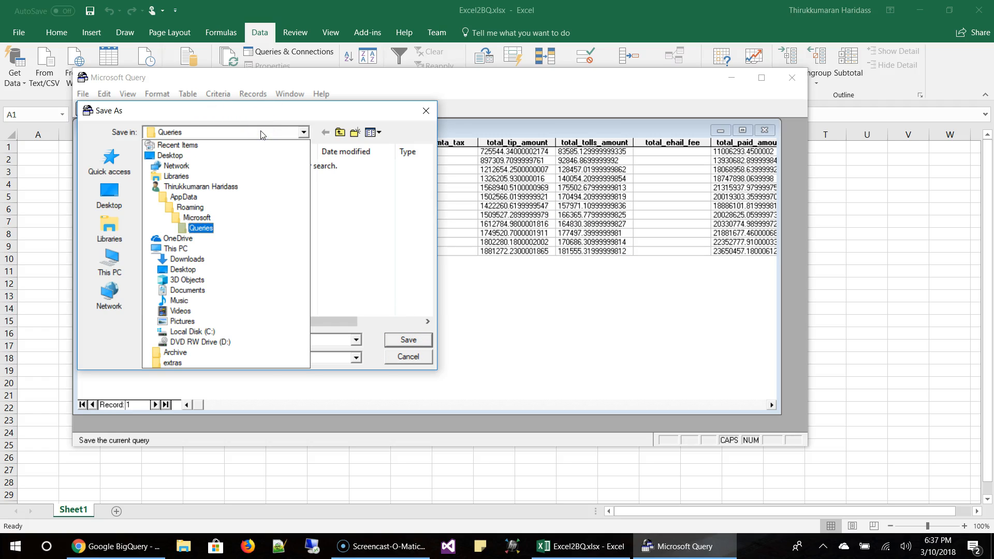
click(262, 133)
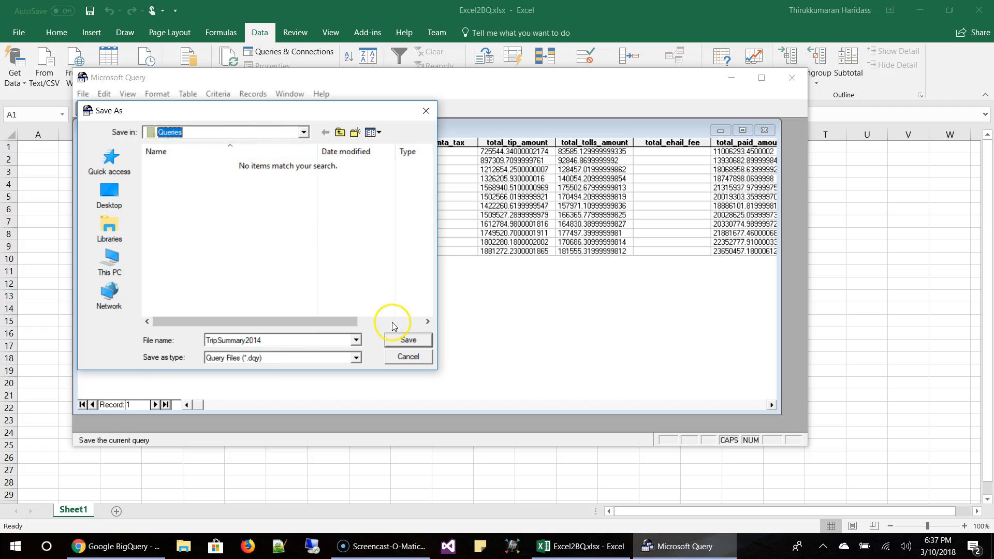
click(408, 339)
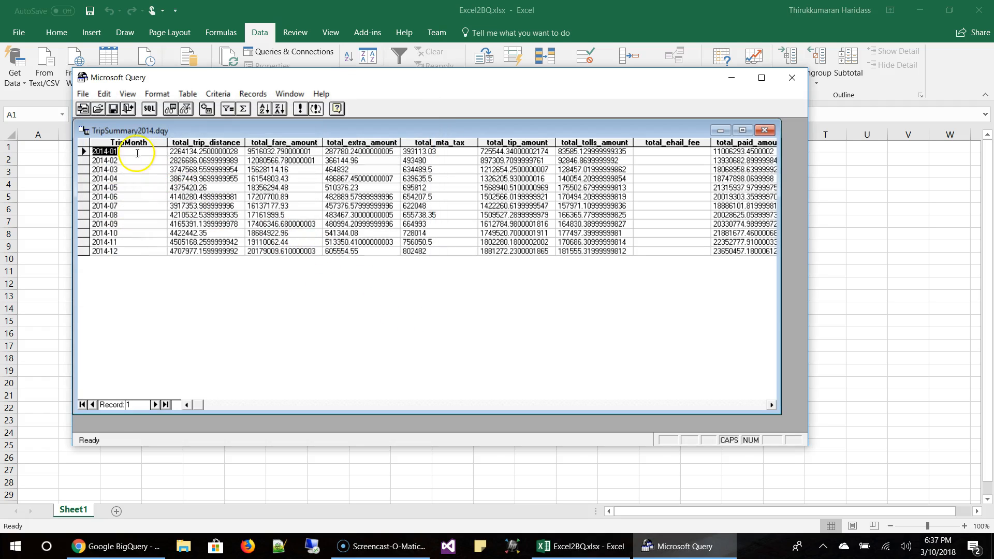
- Return the query results to Excel and place them in the worksheet as a table
click(129, 113)
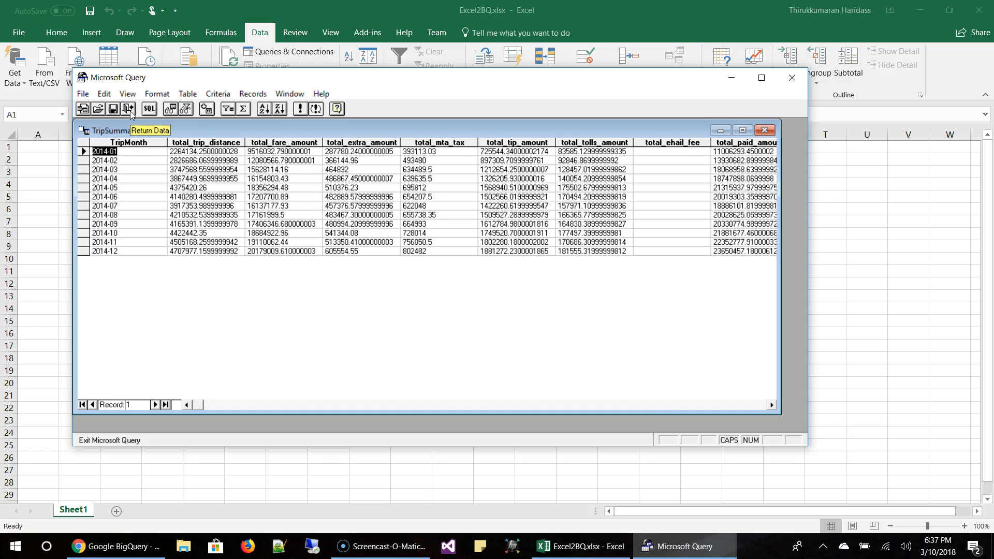
click(129, 111)
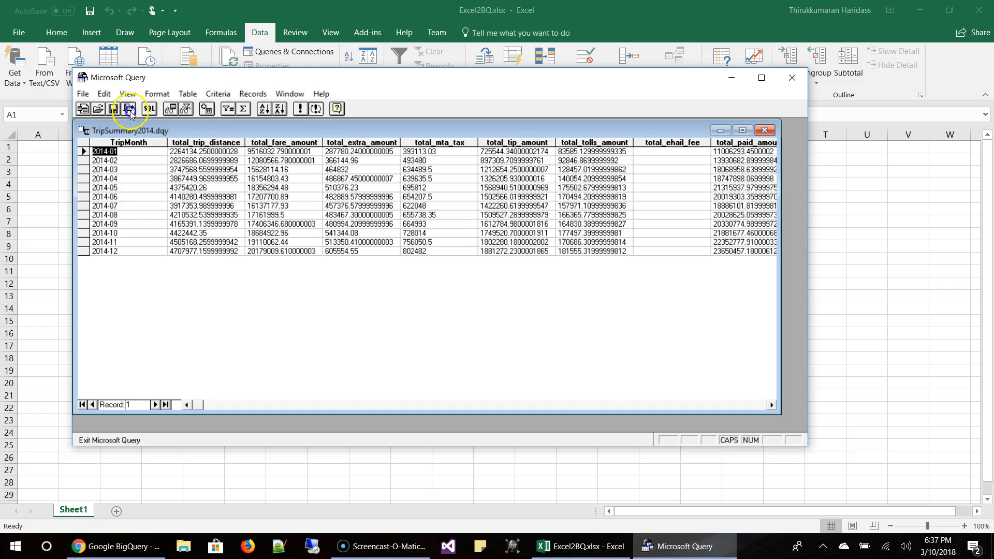
click(275, 330)
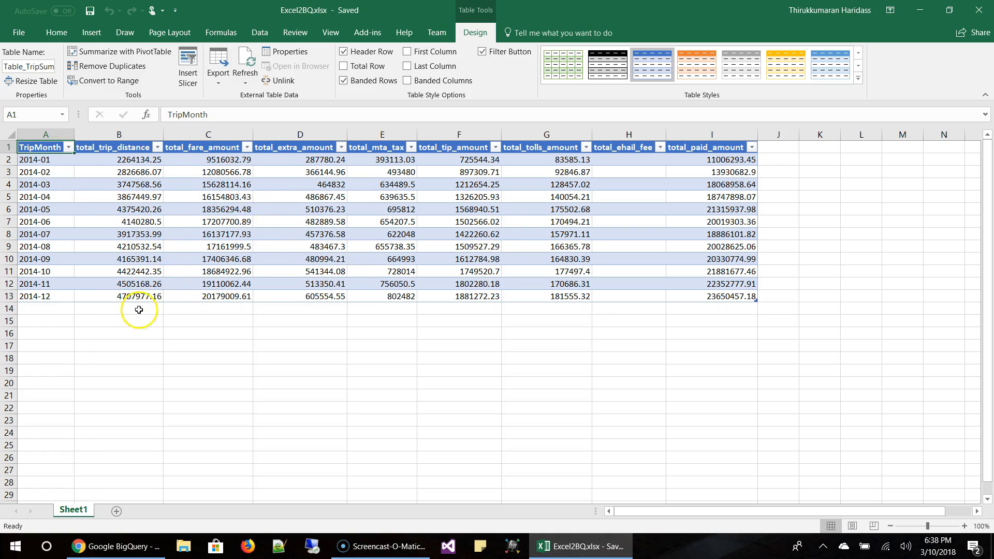
- Verify the last row is 2014-12 with its distance total, then switch to BigQuery
click(126, 298)
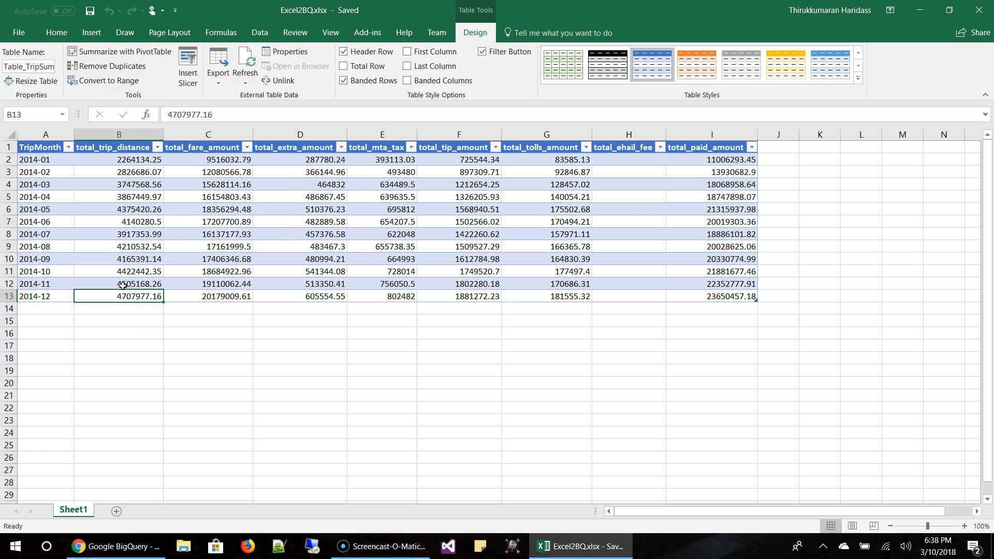
click(41, 299)
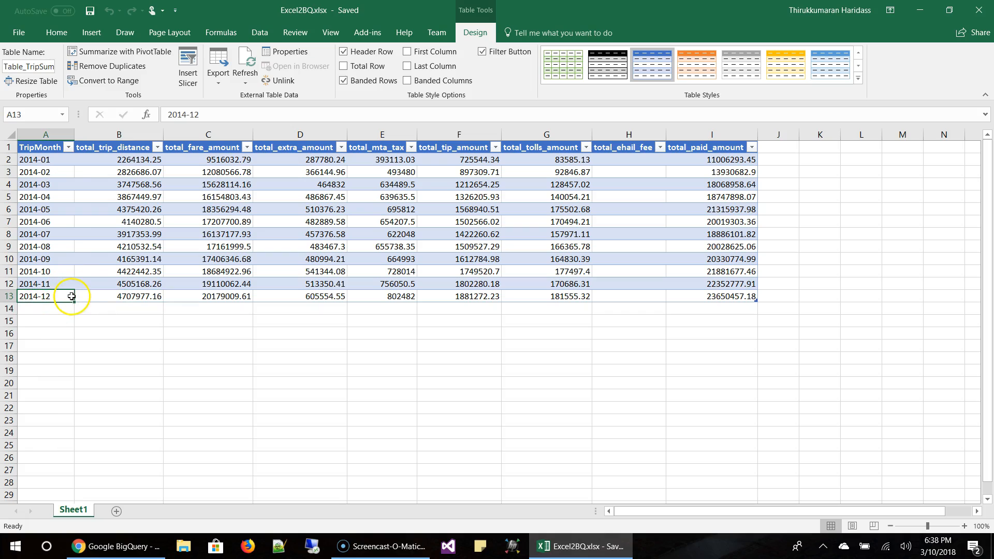
right_click(45, 145)
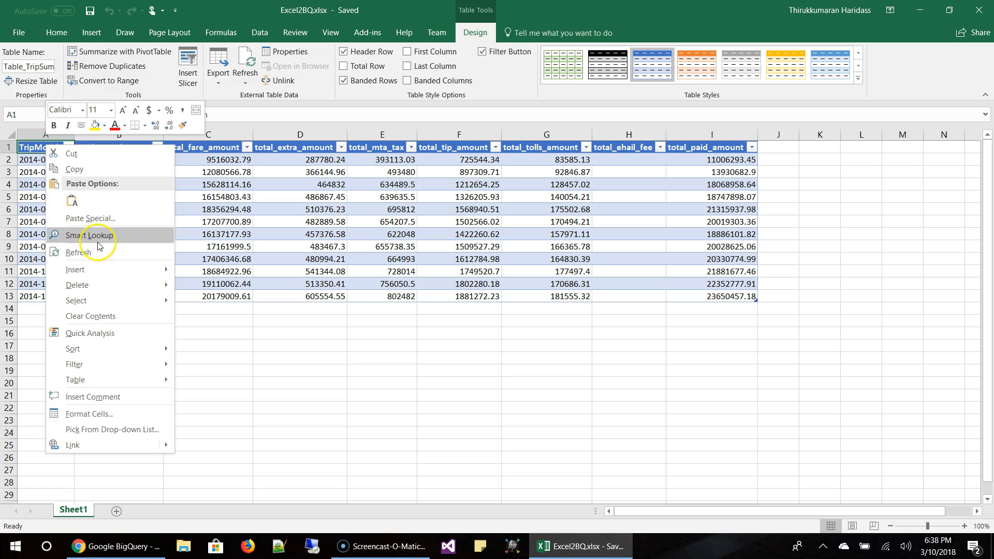
click(388, 371)
click(130, 546)
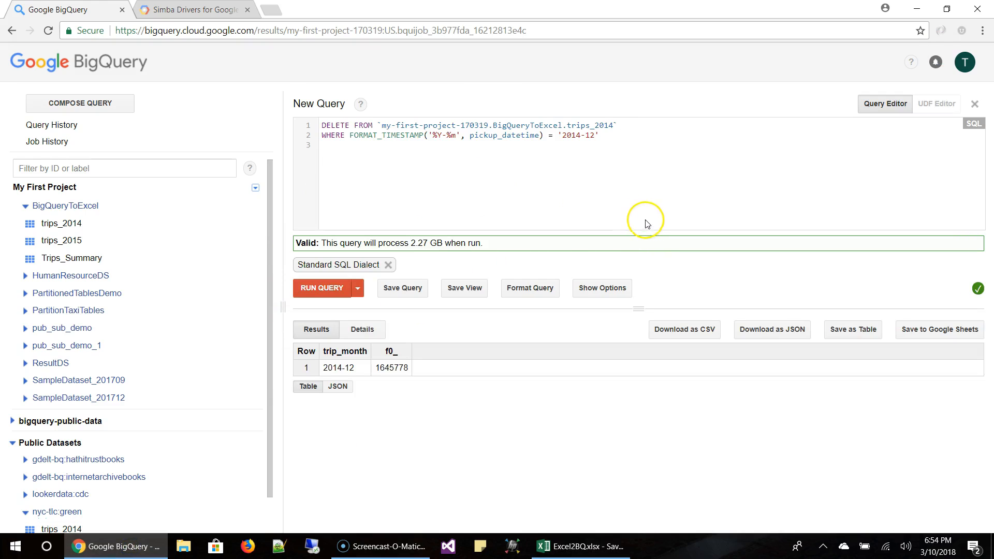
- Prepare DELETE FROM trips_2014 for pickups in '2014-12', validated at 2.27 GB
drag(642, 139, 333, 110)
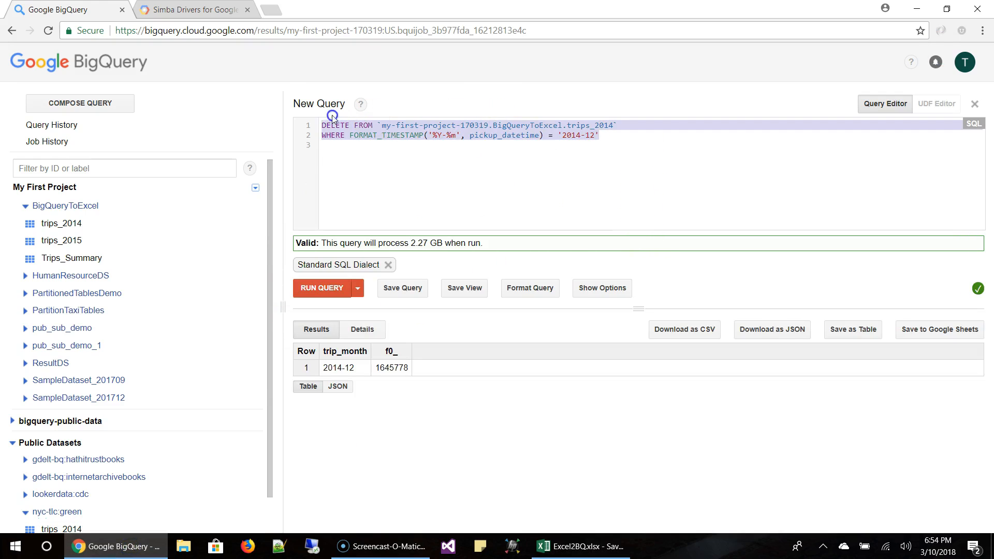
click(515, 176)
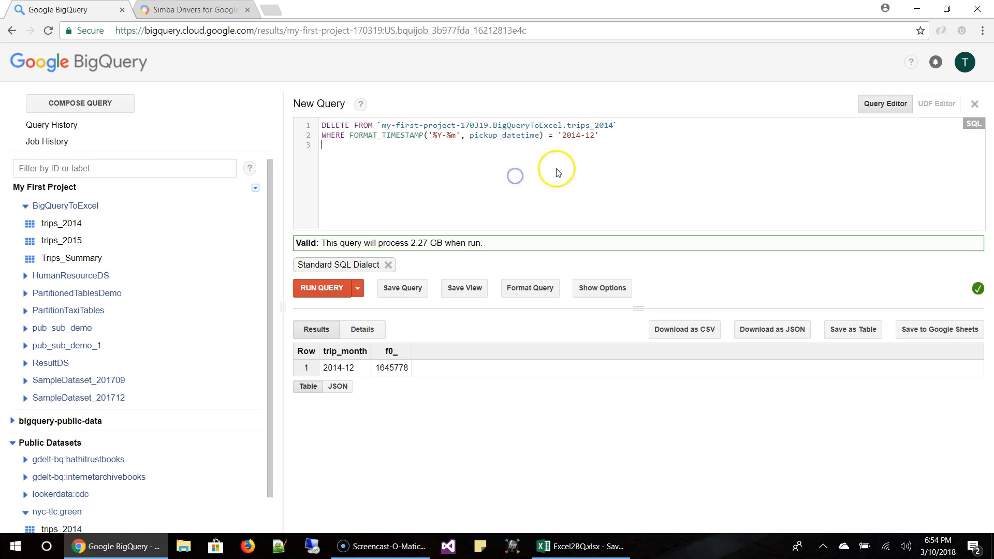
click(587, 124)
double_click(587, 125)
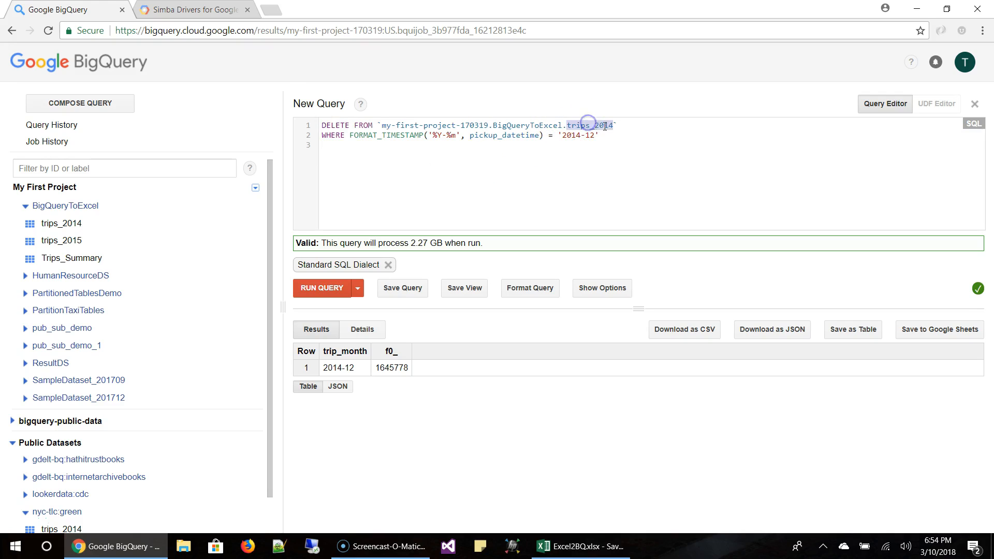
click(606, 135)
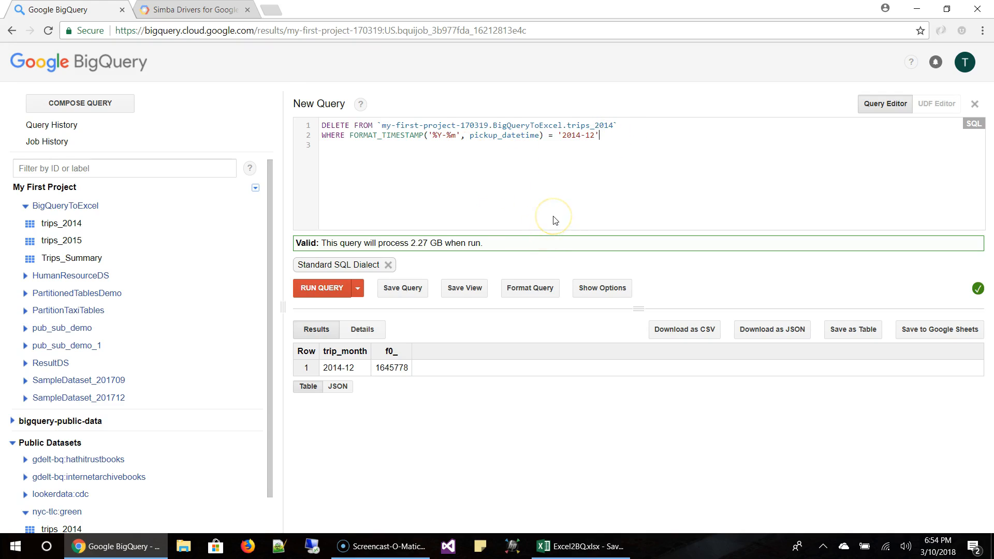
click(593, 288)
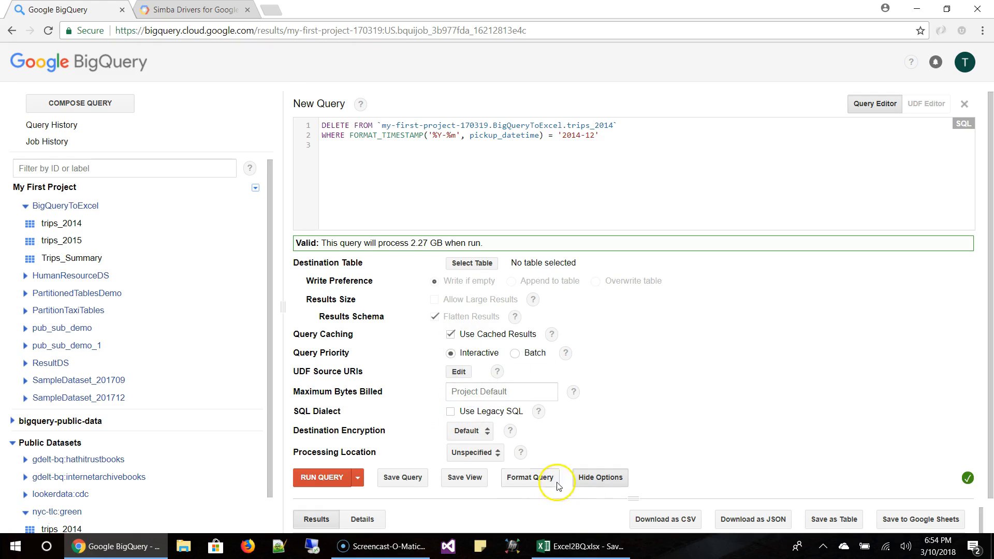
click(588, 477)
click(595, 182)
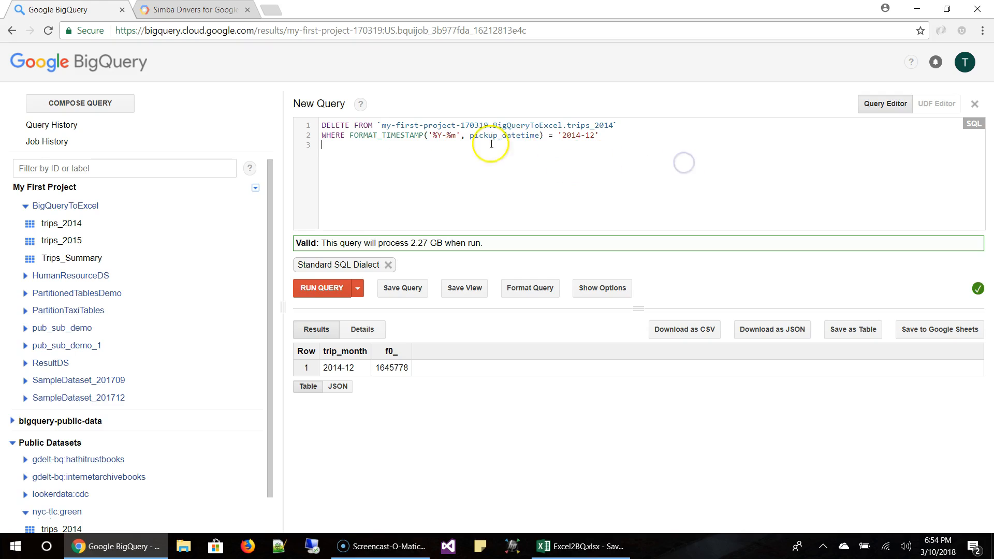
mouse_move(354, 137)
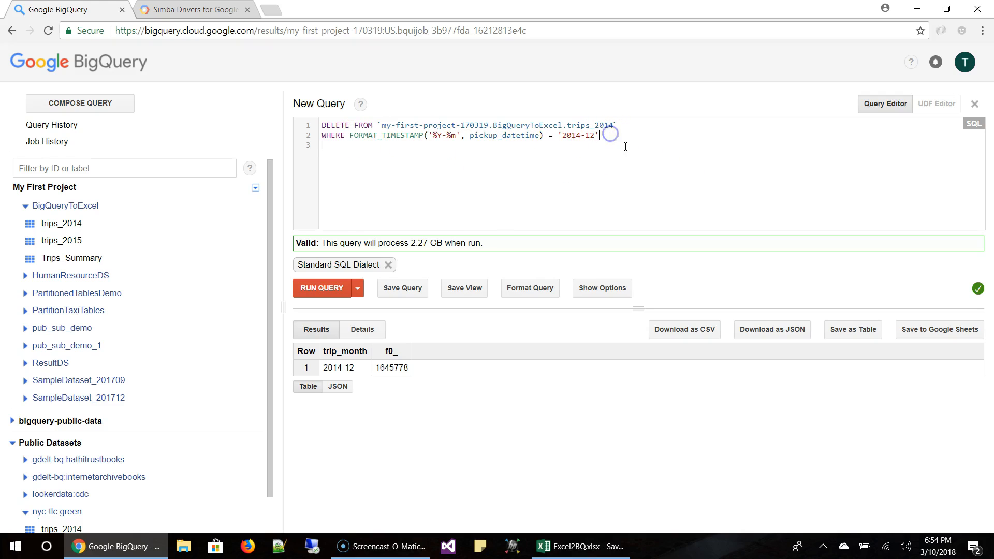
- Run the DELETE query removing the 2014-12 trips
click(332, 292)
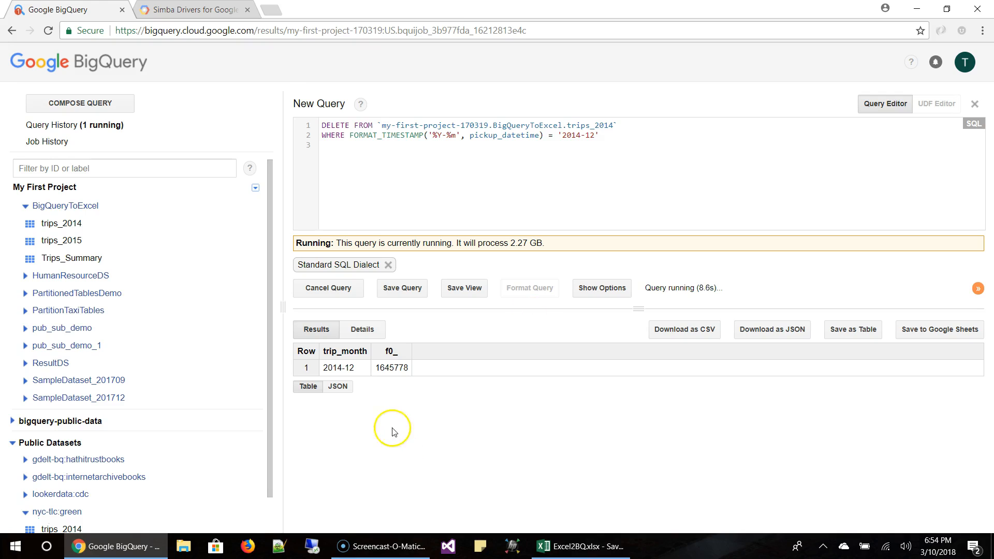
double_click(389, 368)
click(404, 394)
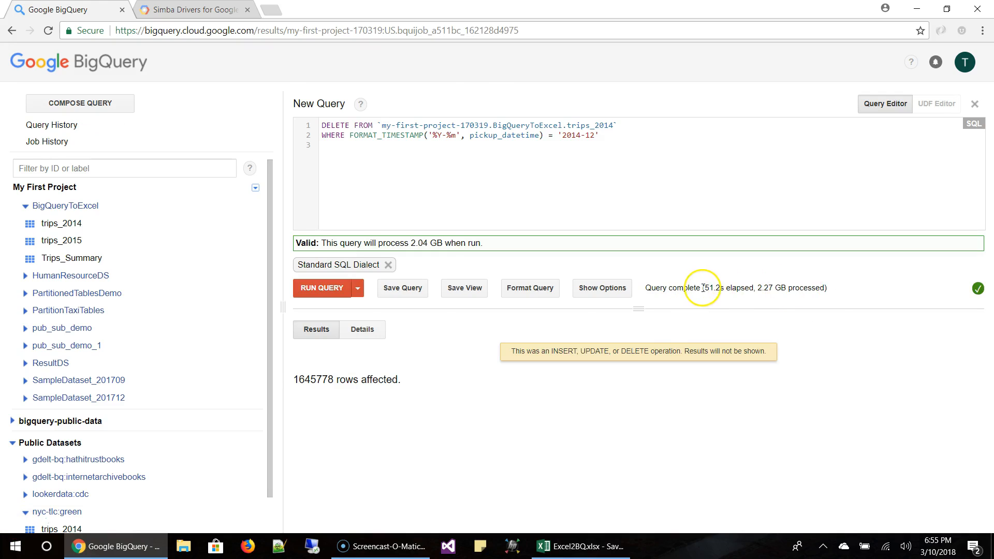
- Confirm 1645778 rows affected and the elapsed time, then return to the Excel workbook
drag(703, 288, 834, 291)
click(839, 287)
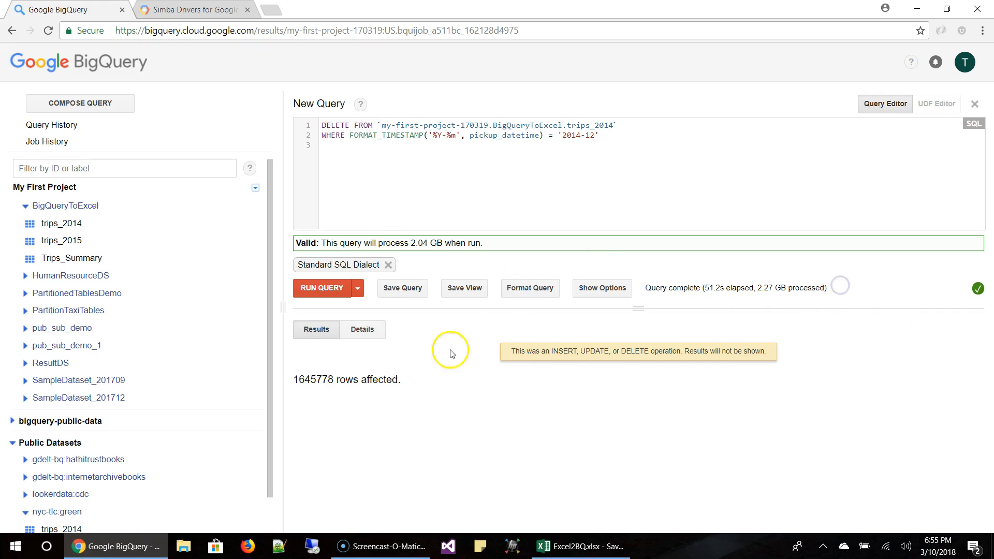
double_click(310, 380)
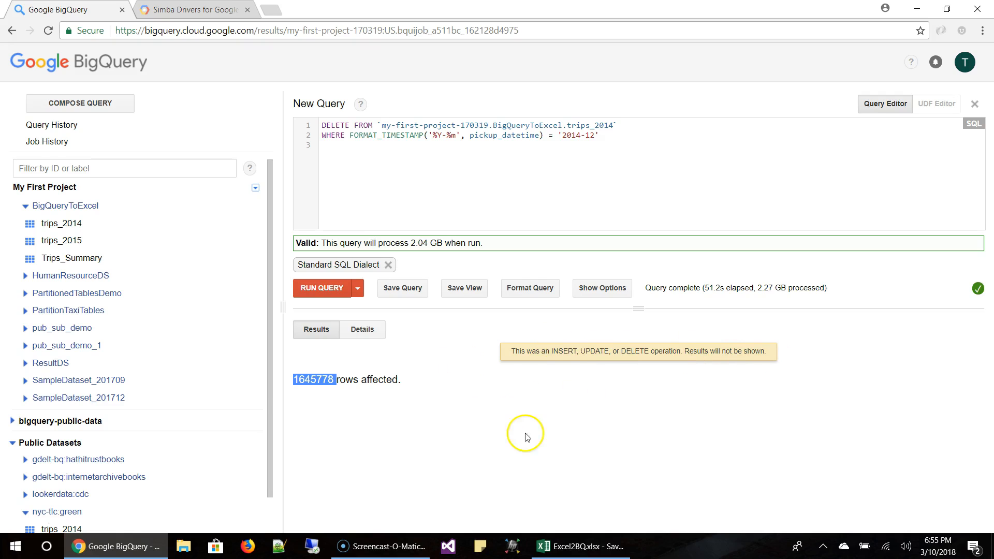
drag(423, 379, 269, 372)
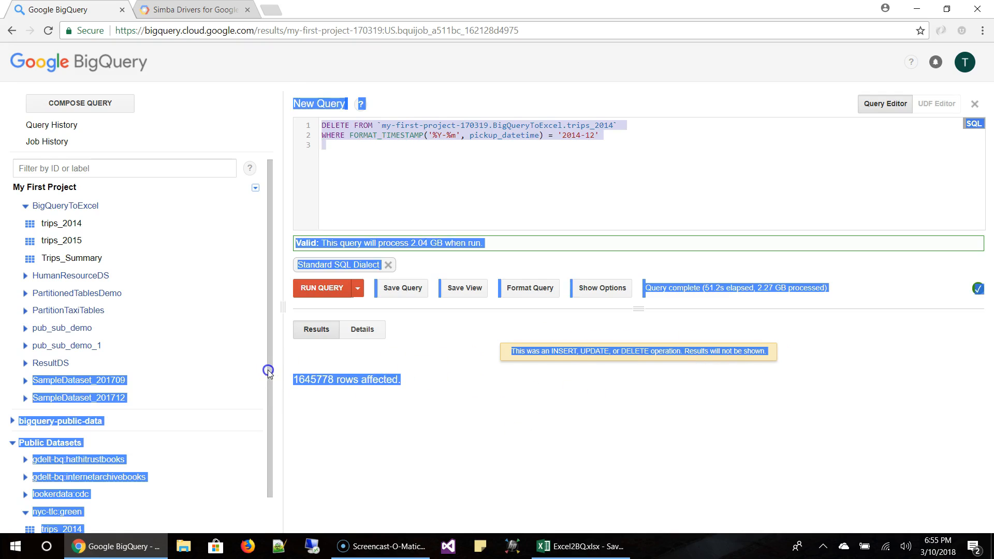
click(377, 370)
click(573, 549)
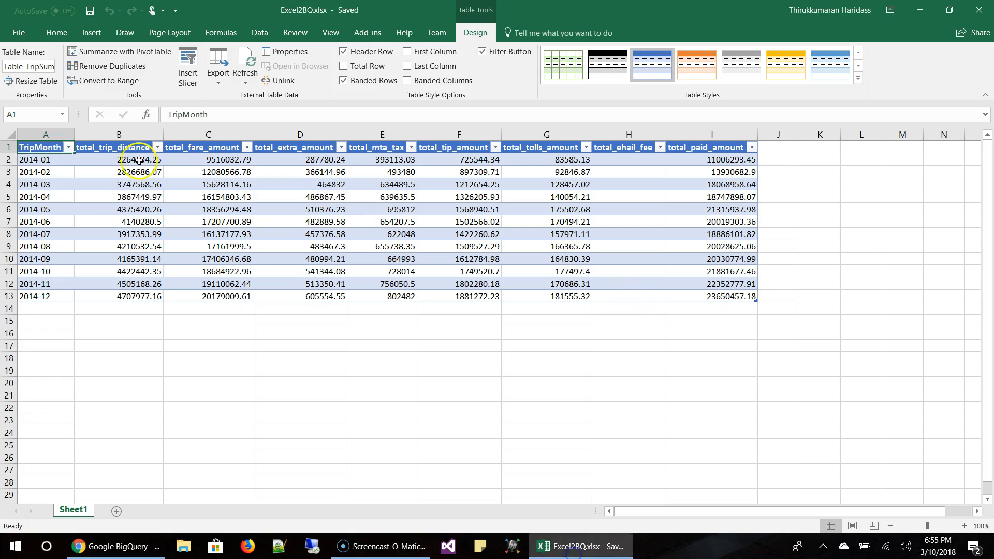
- Refresh the trip totals table and confirm row 13 (2014-12) is now empty
right_click(37, 148)
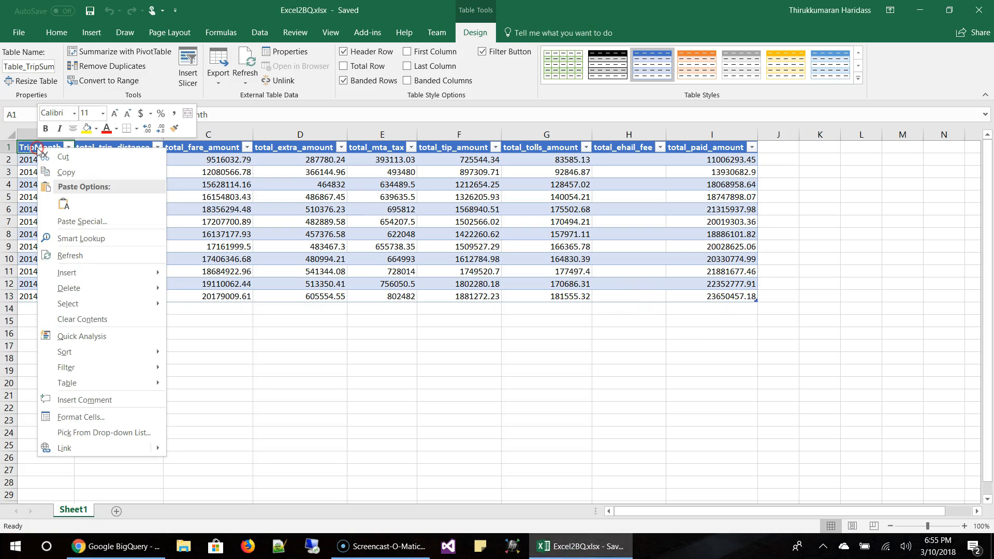
click(63, 256)
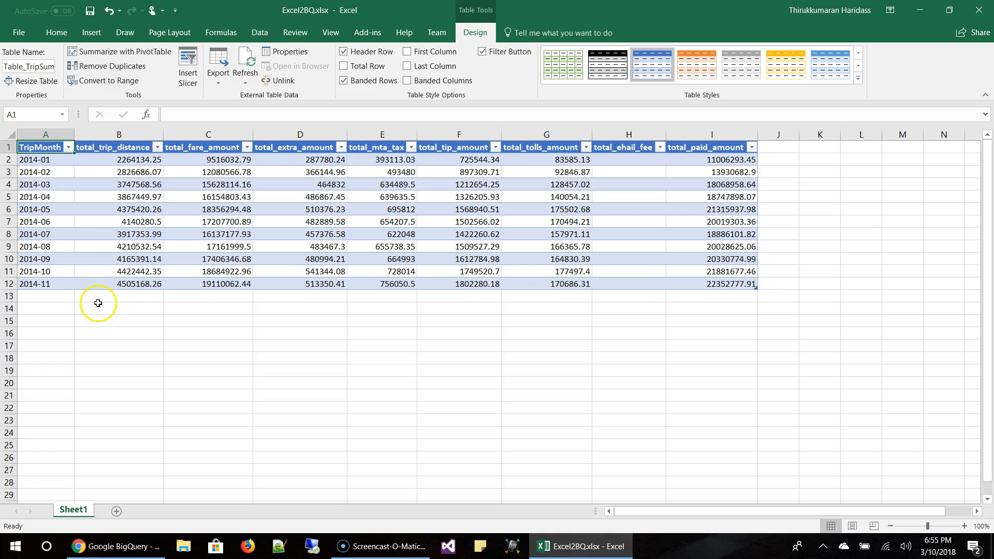
click(45, 294)
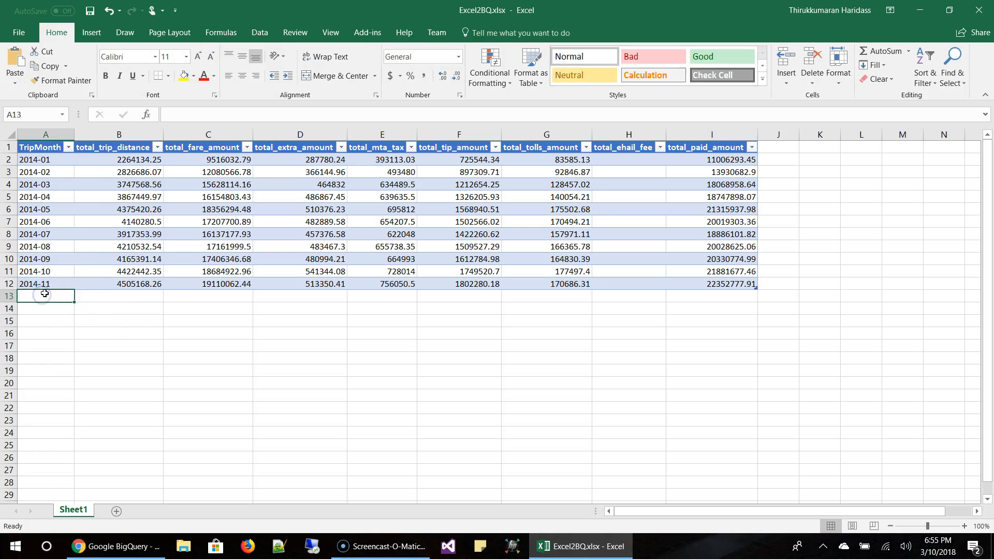
drag(51, 293, 732, 299)
click(61, 297)
- Save the workbook with Ctrl+S and close Excel
click(21, 148)
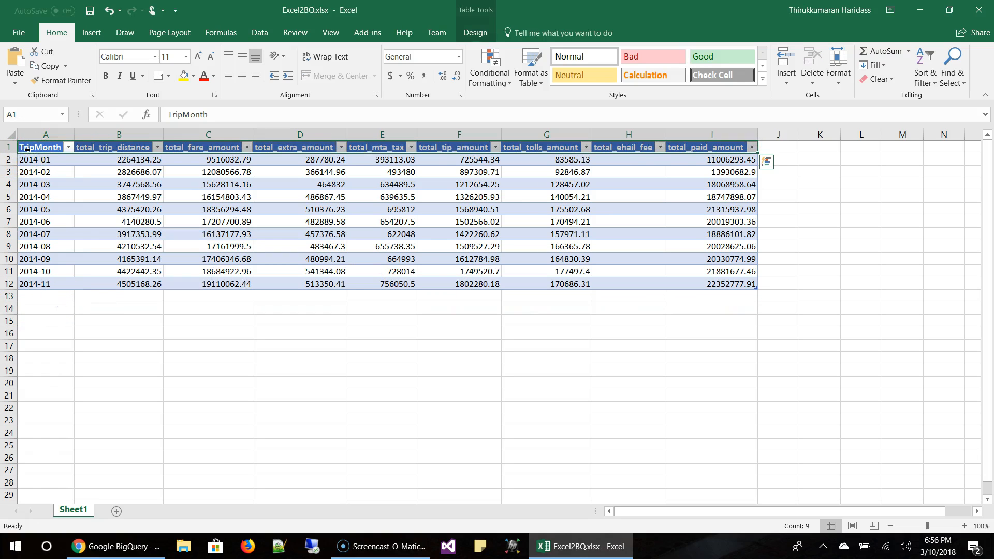
key(ctrl+s)
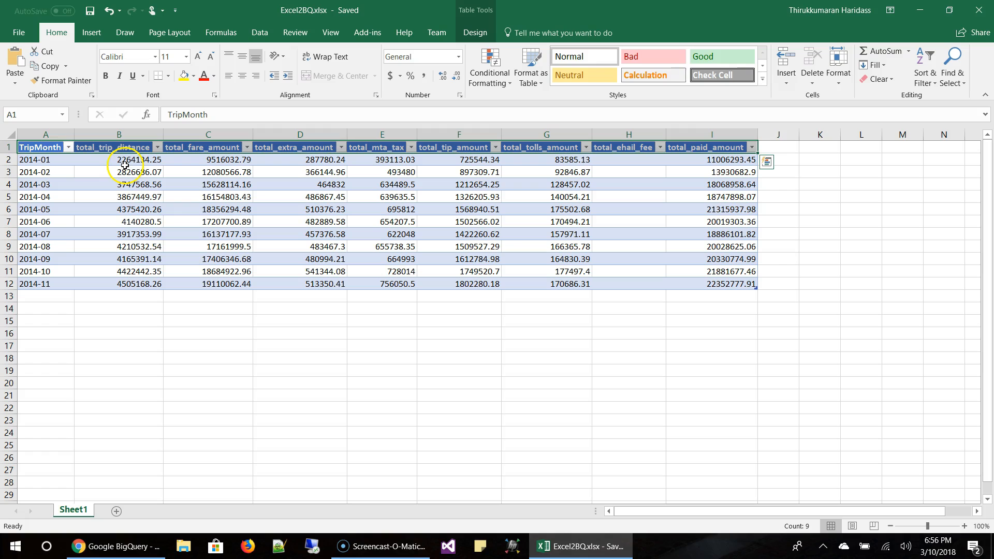
click(976, 10)
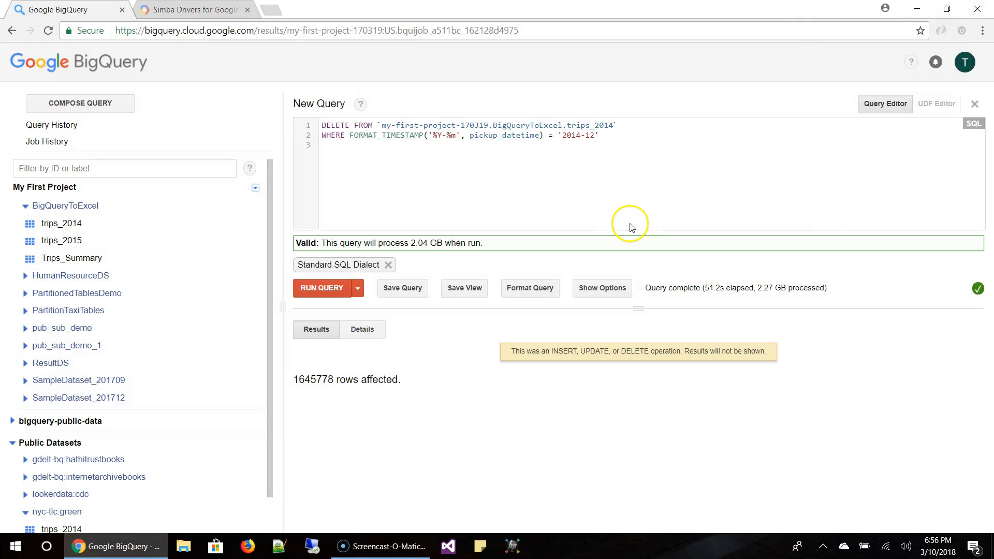
- Reopen Excel2BQ.xlsx from the desktop and enable its data connections
key(super+d)
double_click(38, 178)
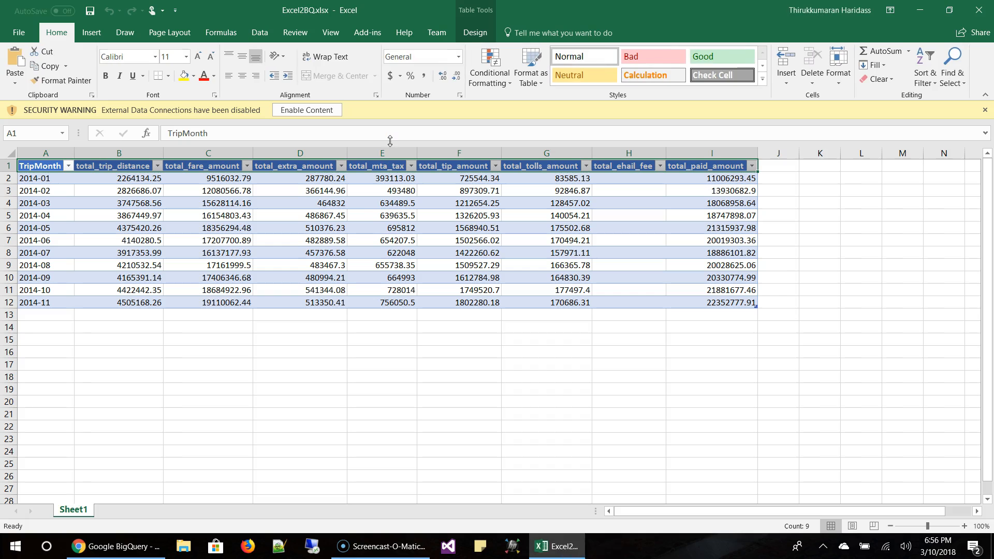
click(308, 109)
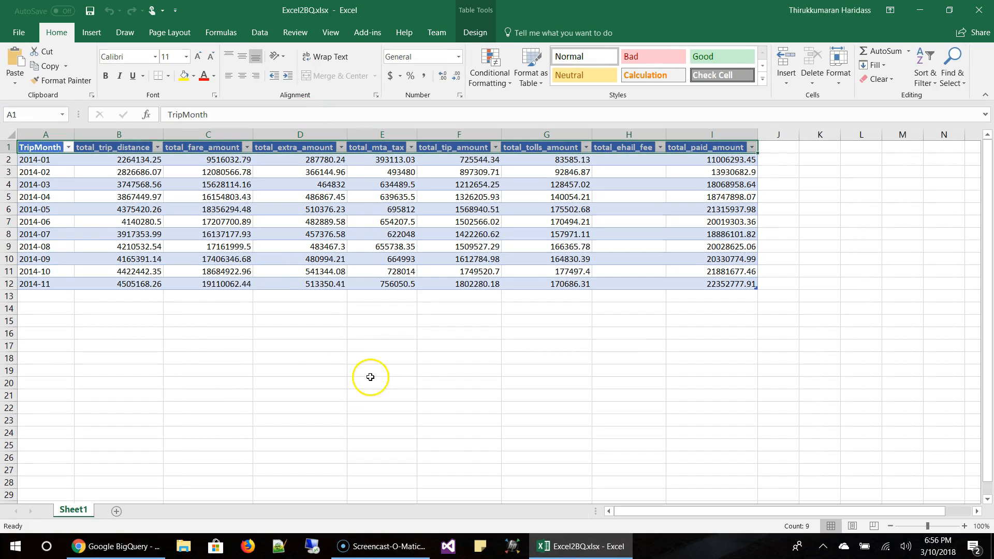
- Check the 2014-01 and 2014-06 rows are present, then go back to BigQuery
click(60, 222)
click(38, 160)
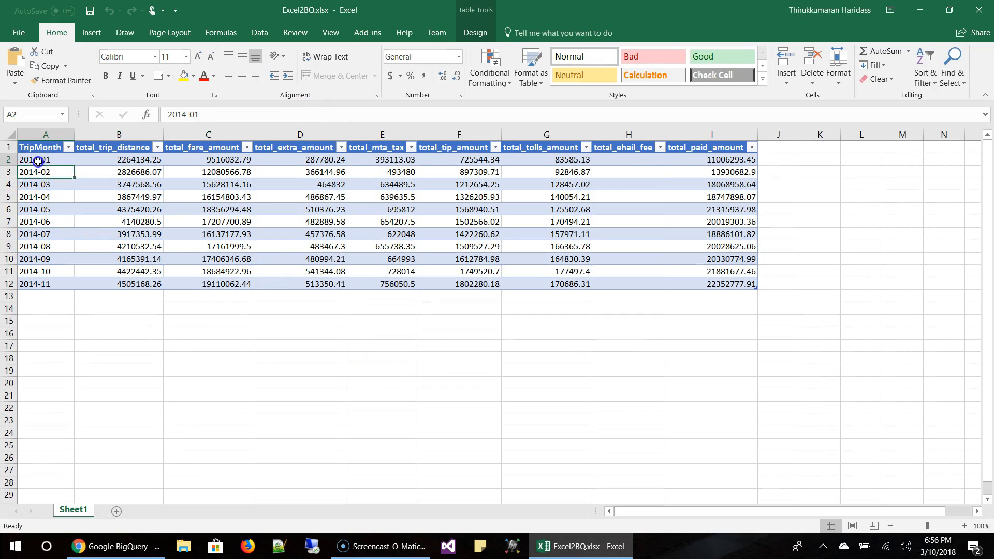
click(42, 222)
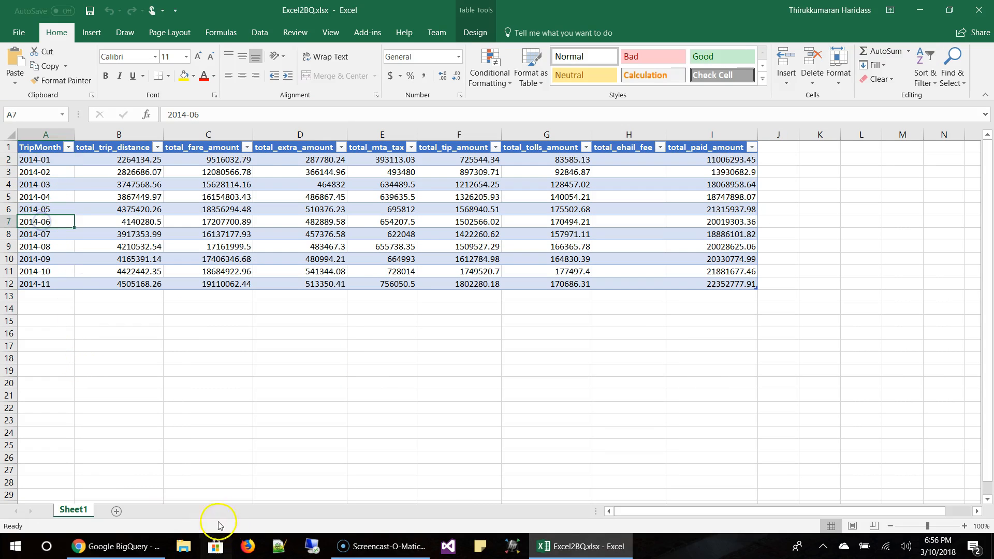
click(137, 544)
click(596, 137)
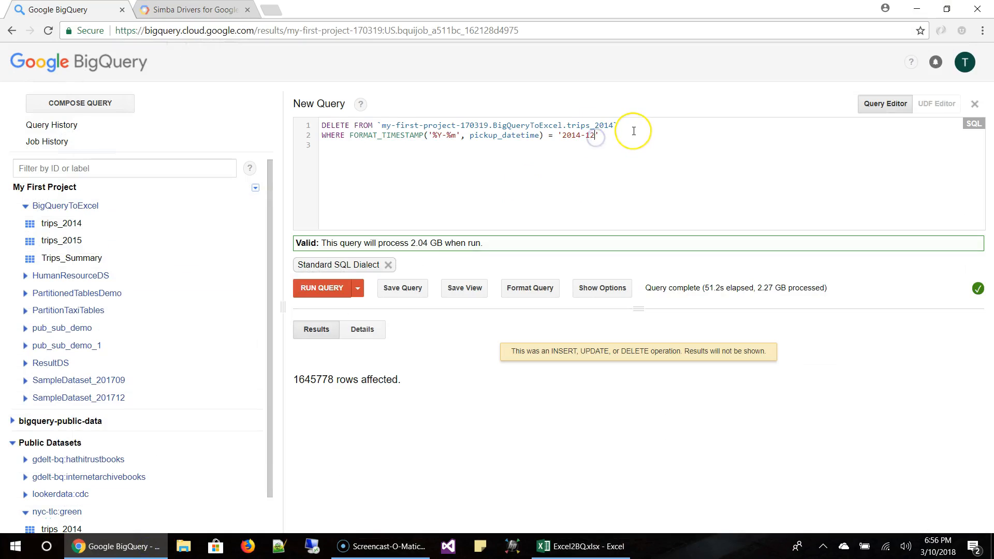
- Change the filter month to '2014-06', run the DELETE removing 1337758 rows, and return to Excel
key(BackSpace)
key(BackSpace)
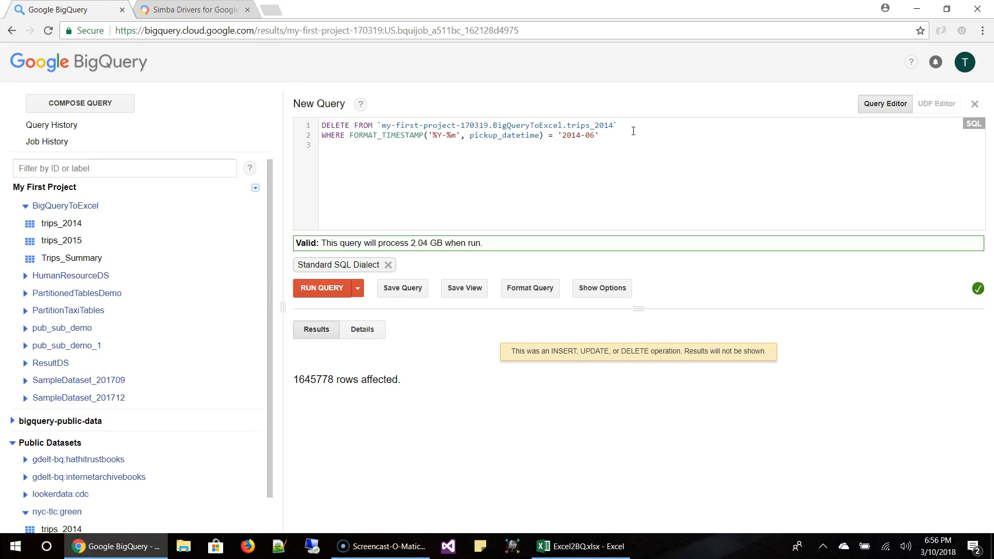
click(314, 287)
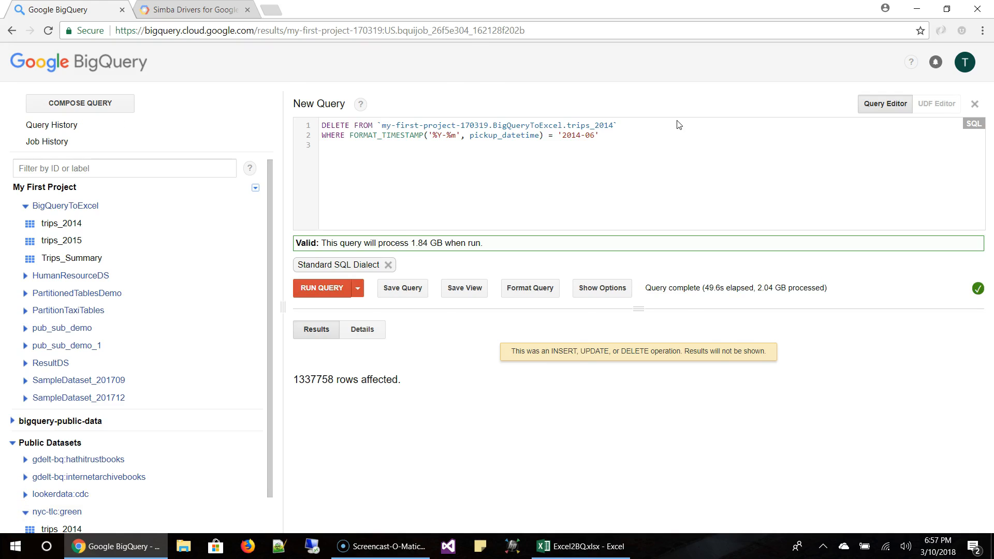
click(626, 147)
double_click(301, 380)
click(412, 384)
click(583, 546)
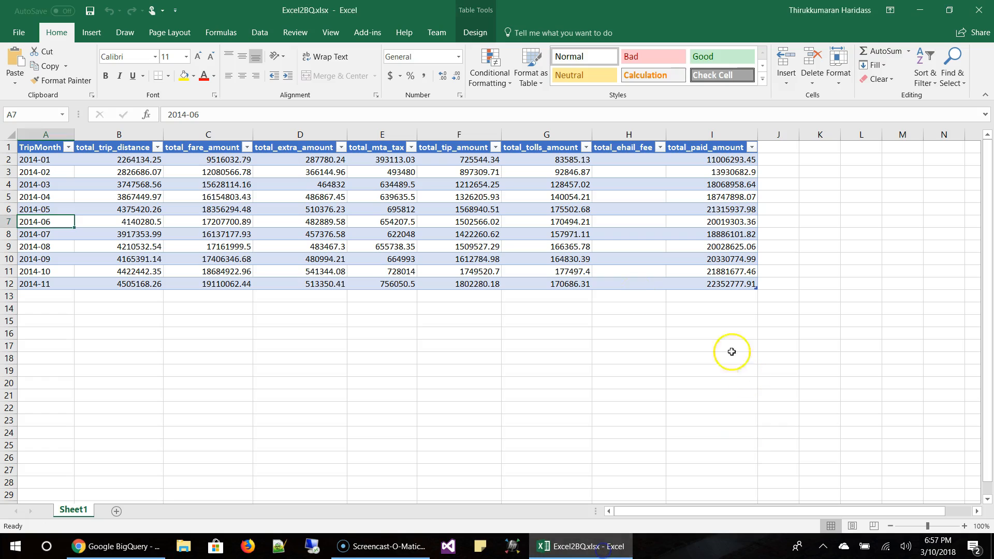
- Refresh the table twice from the TripMonth header so 2014-06 drops out, leaving ten months
click(258, 334)
click(33, 147)
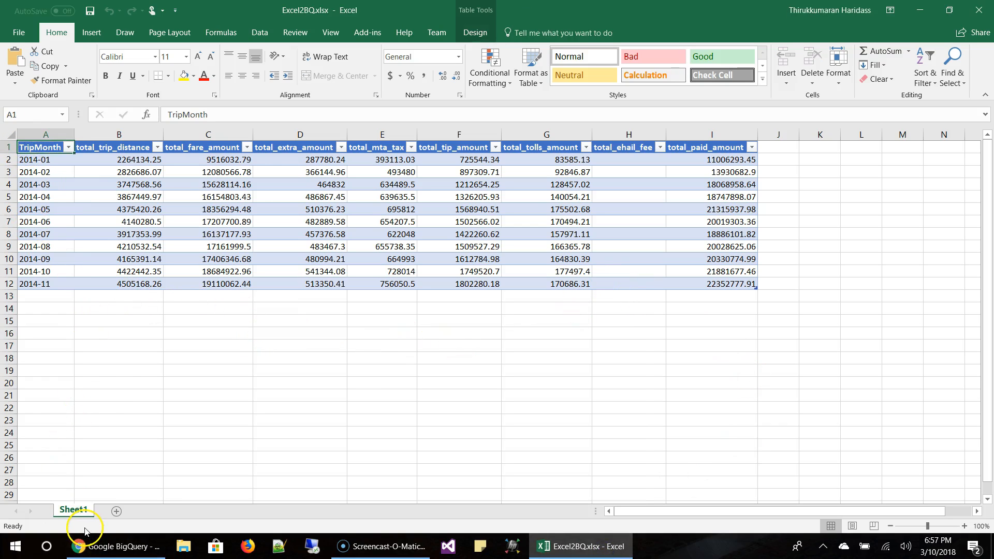
right_click(43, 147)
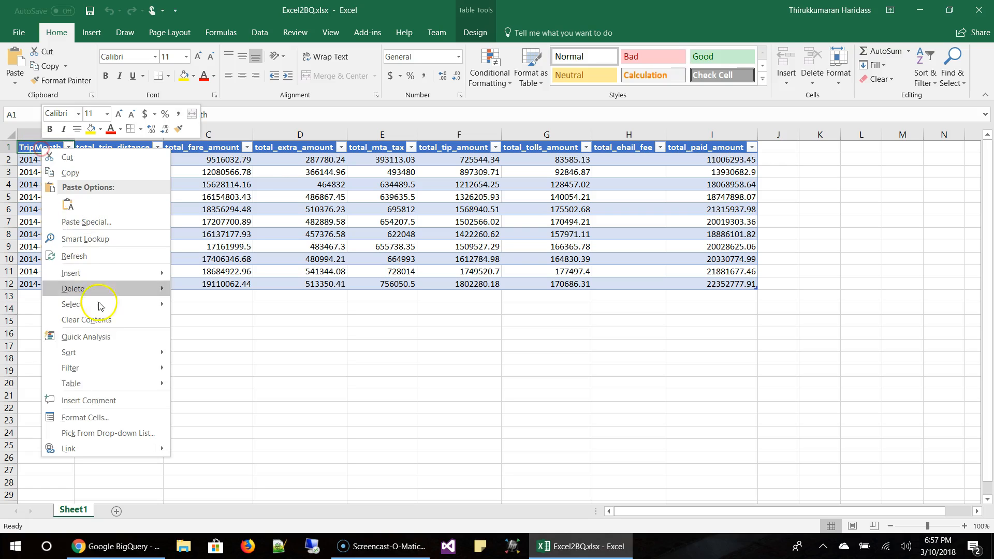
click(78, 257)
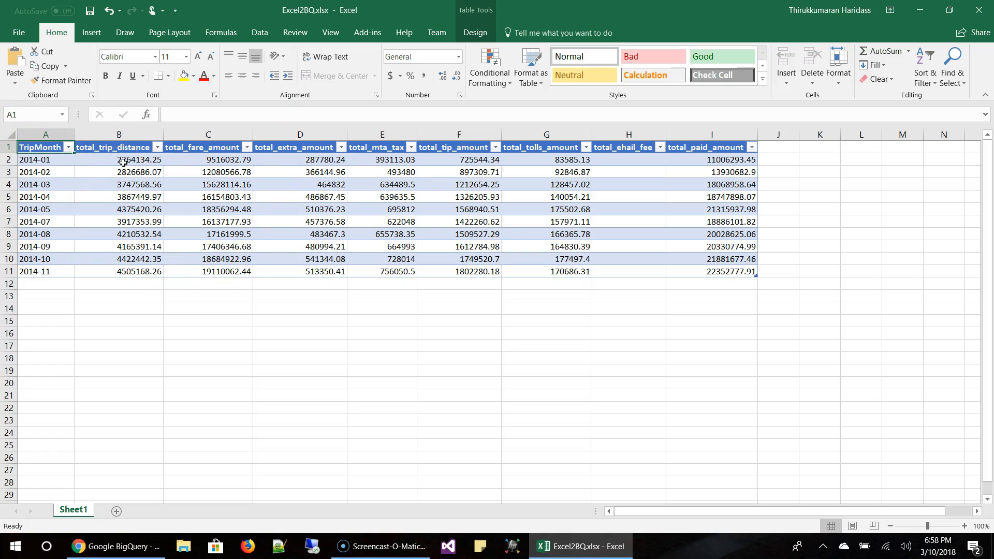
right_click(32, 151)
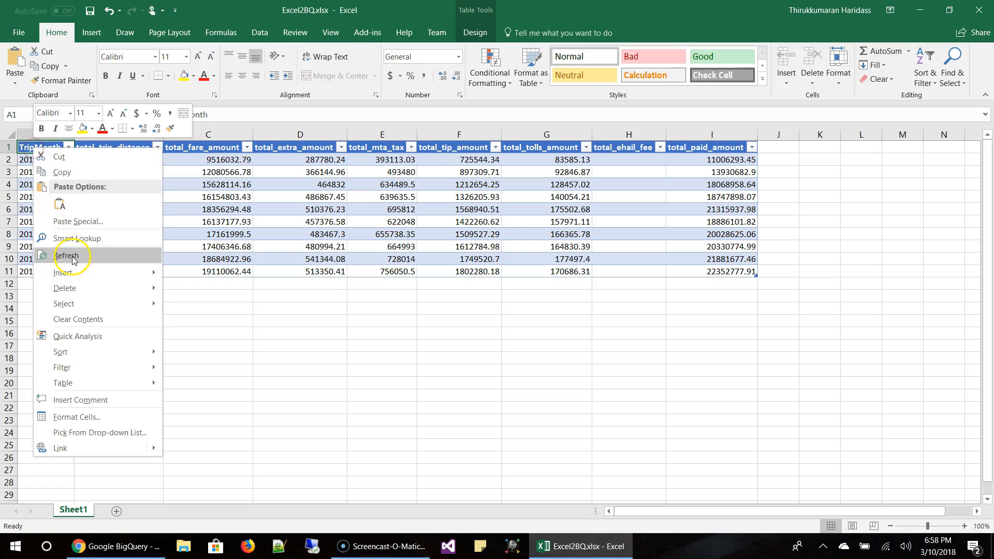
click(66, 255)
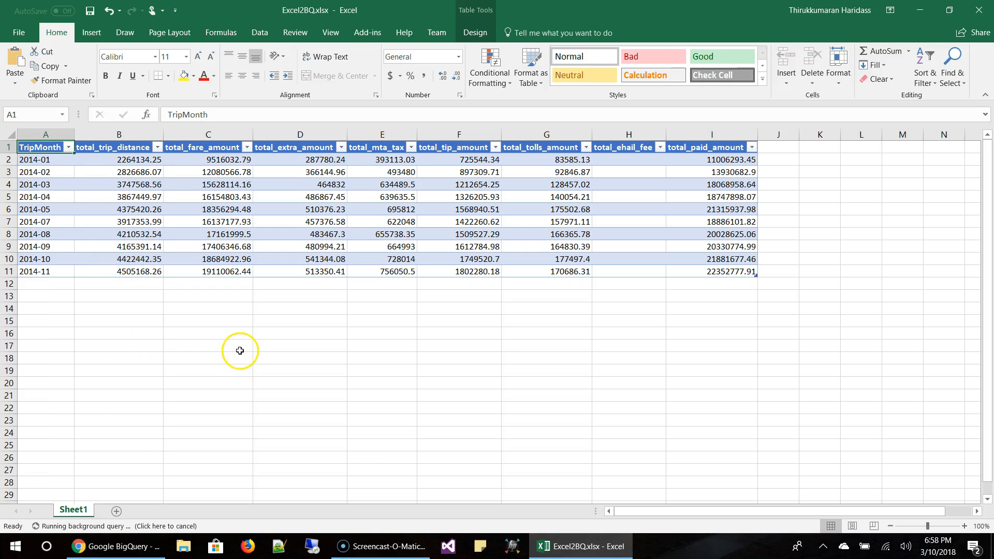